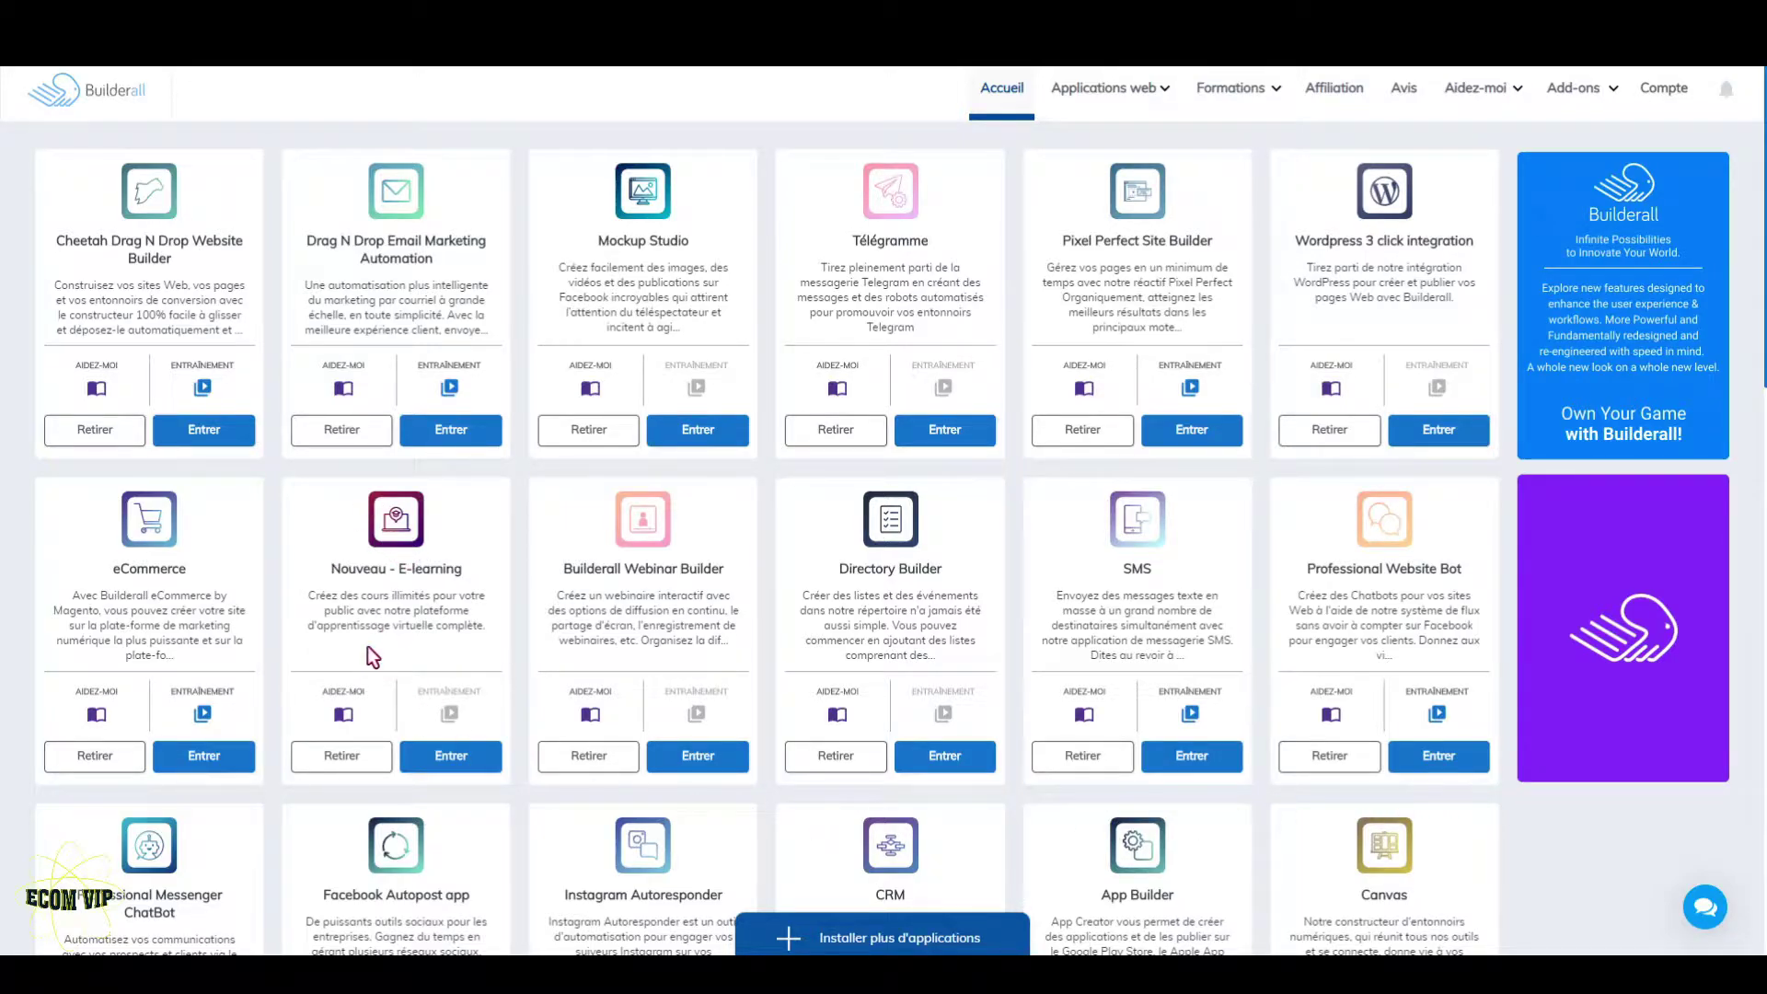
Step: Create a course module named "Magazine Intéractif" in the e-learning course's Modules et Leçons section
scroll(364, 656, down, 7)
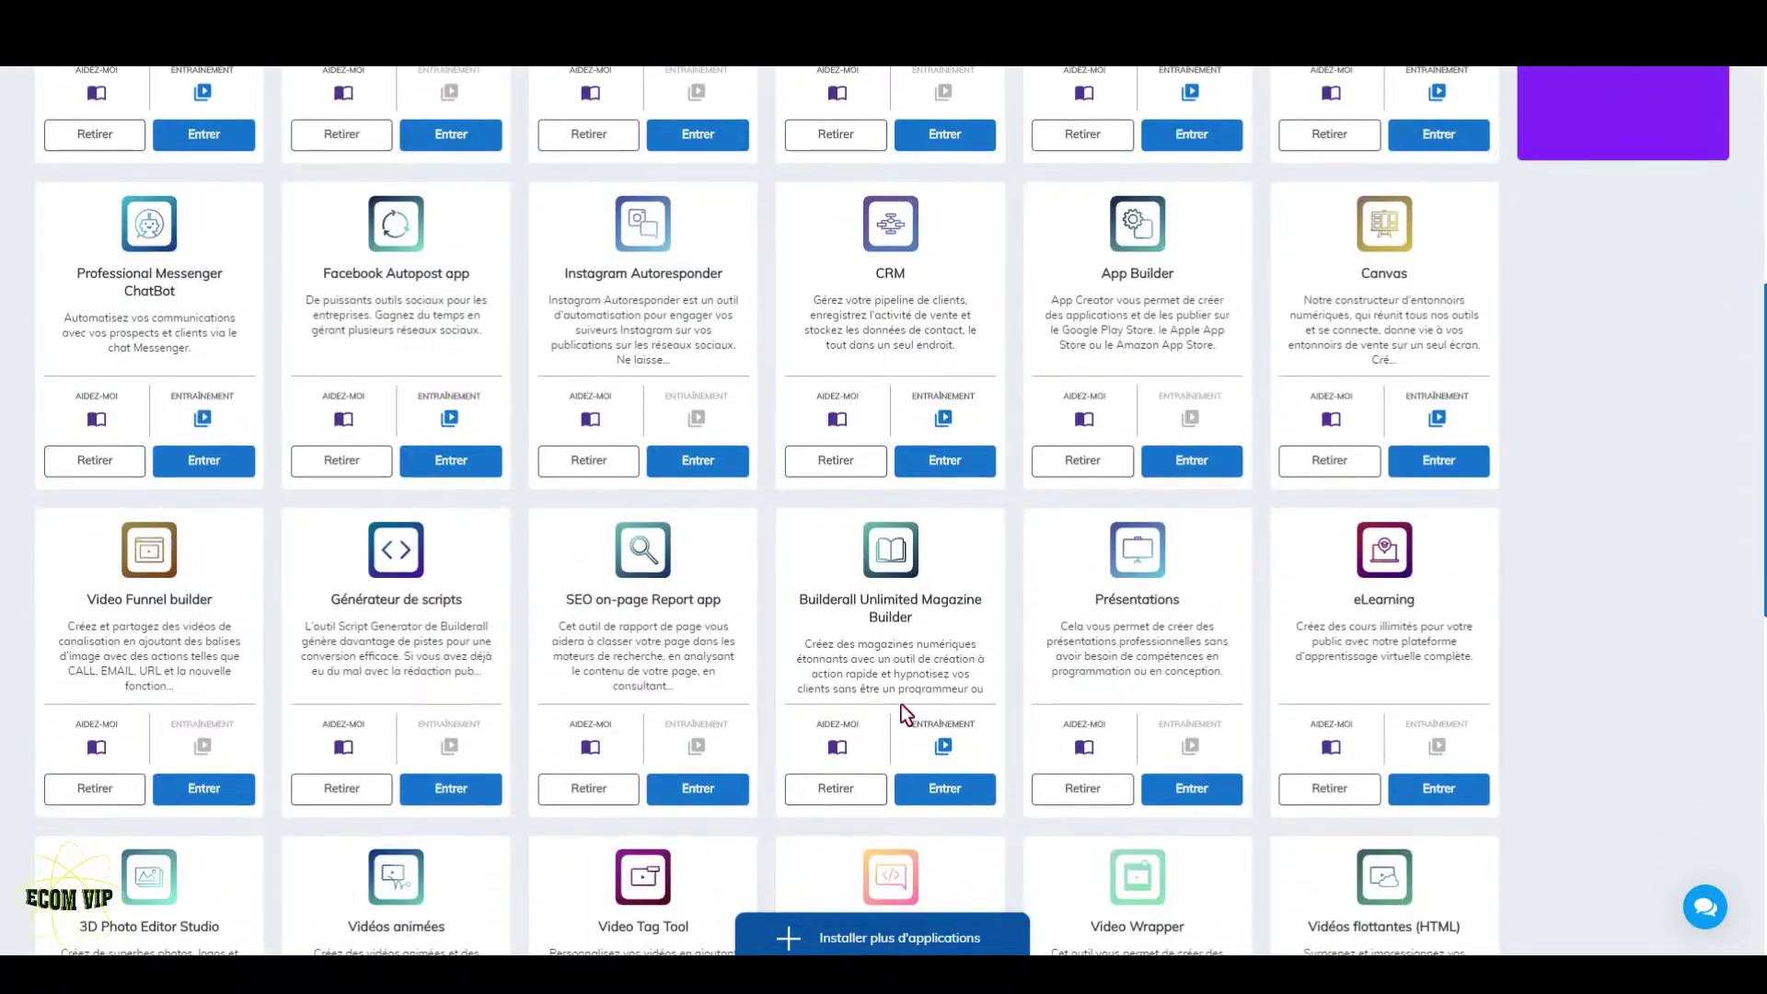
scroll(902, 705, up, 5)
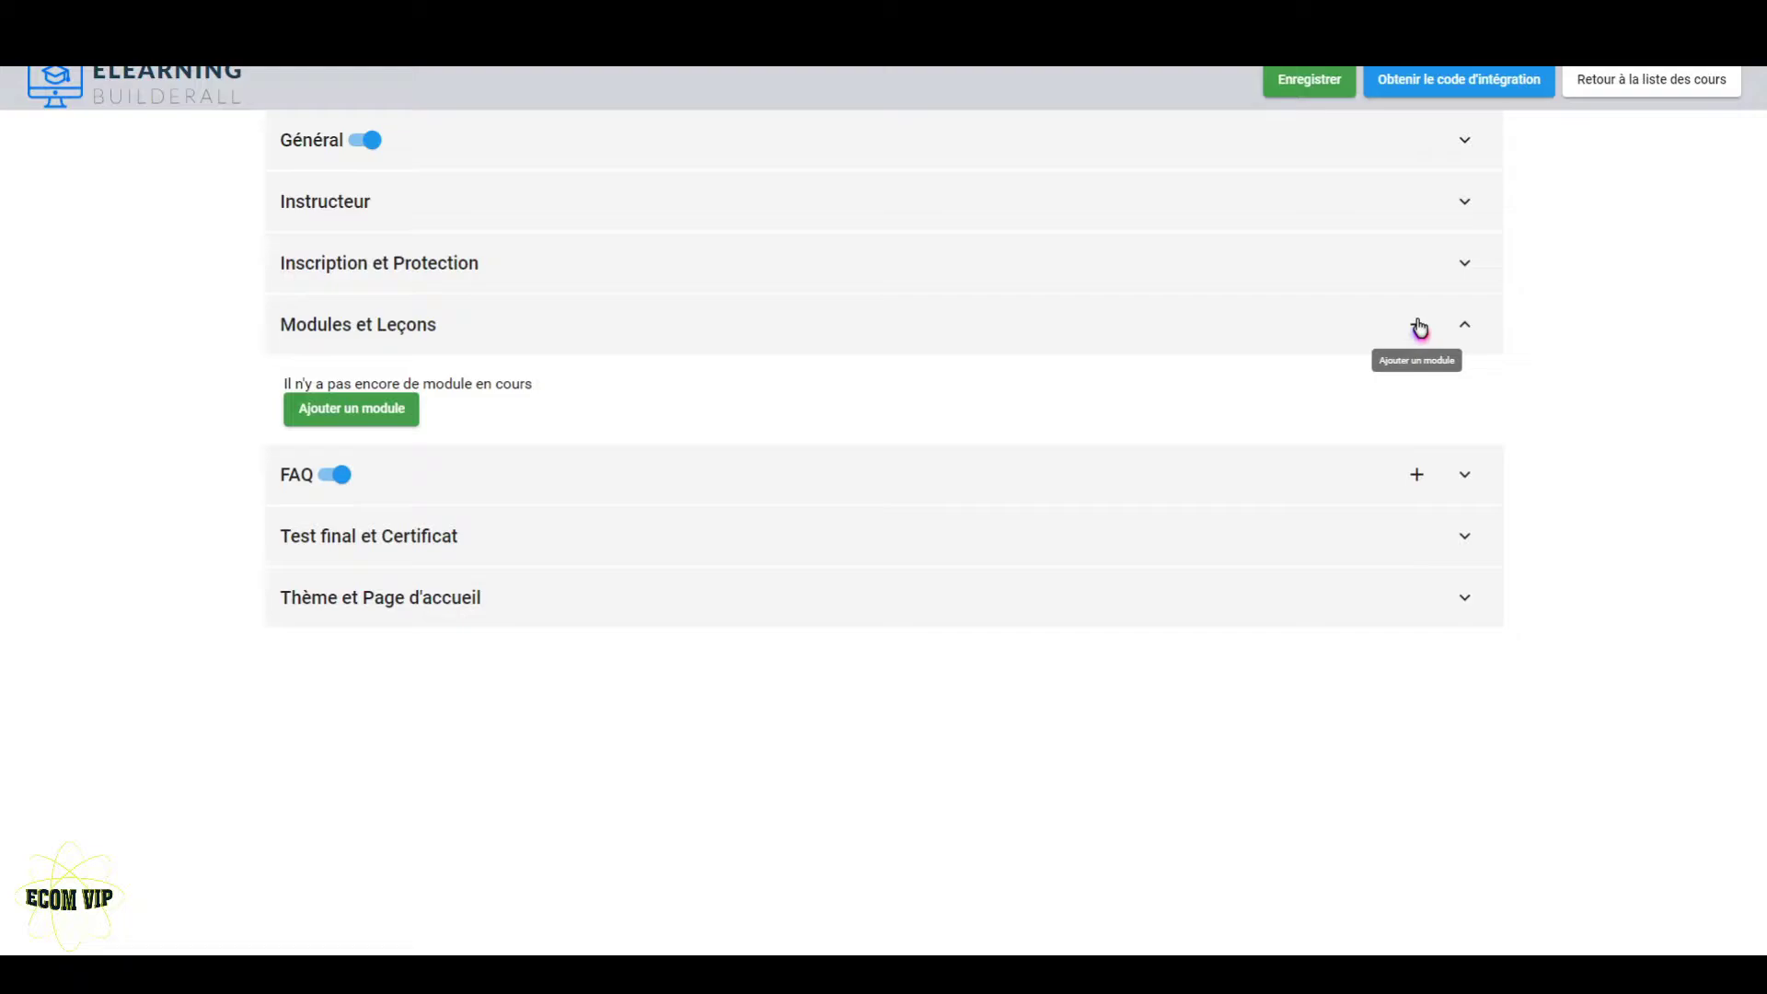
click(374, 411)
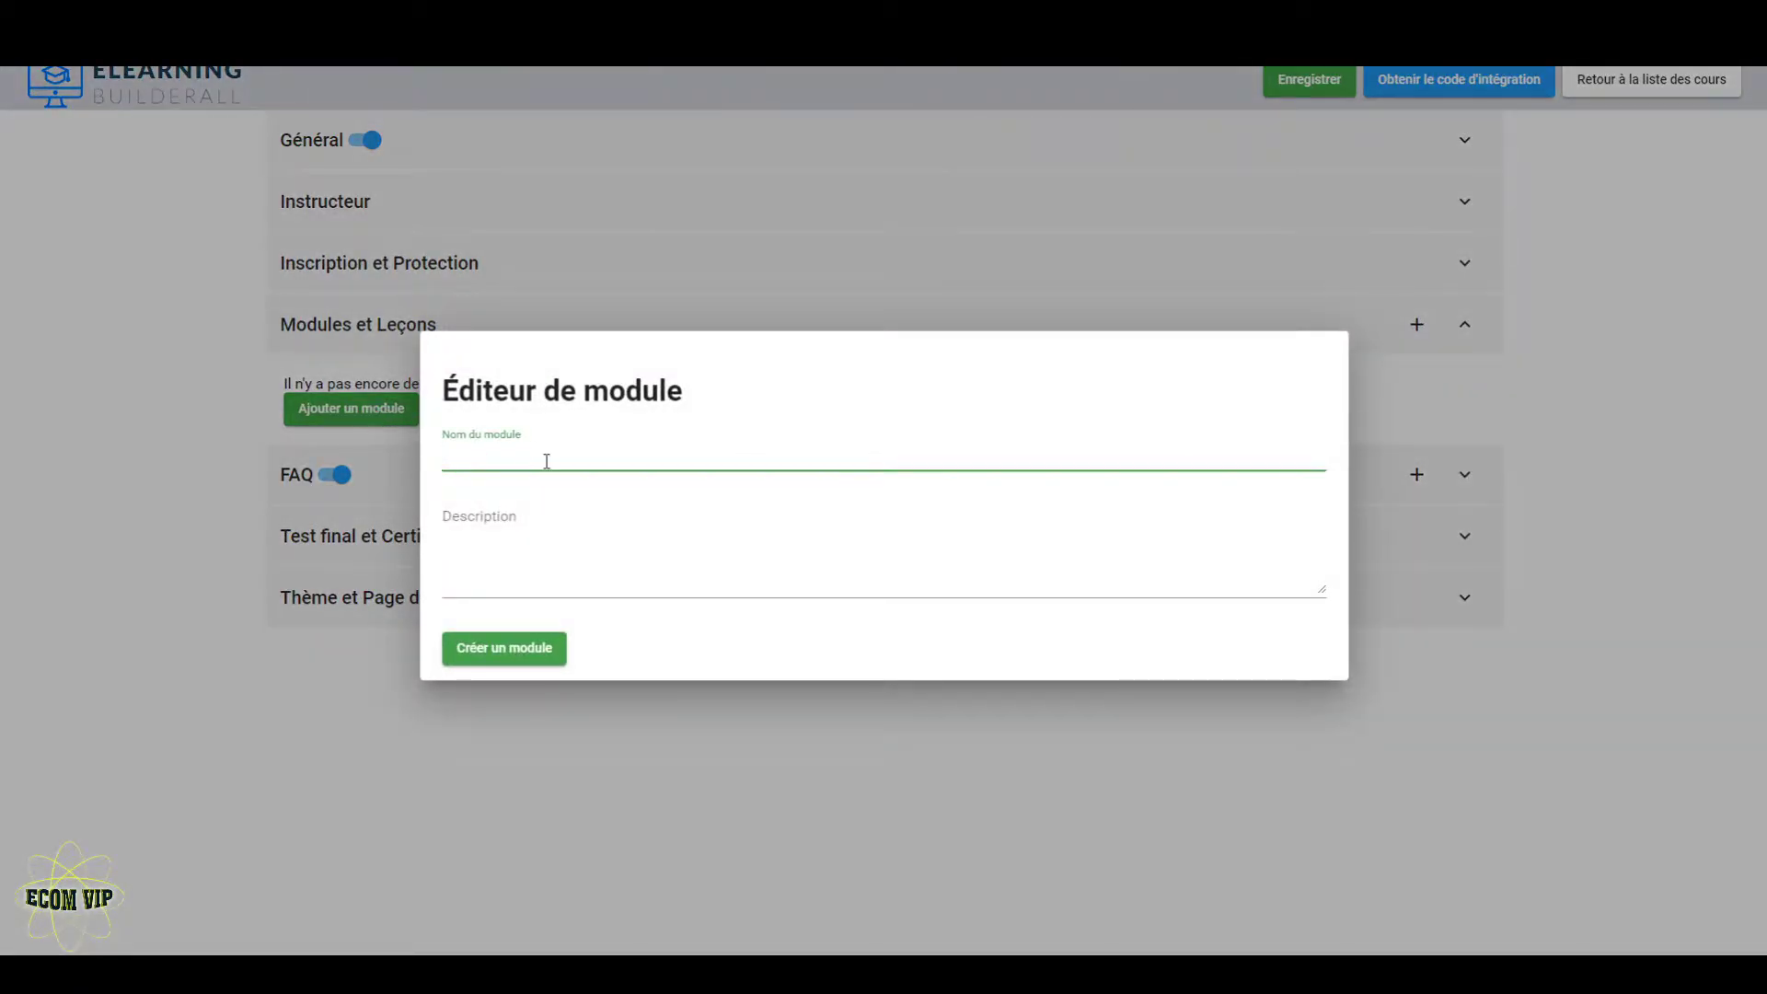
text(Magazine Intéractif)
click(543, 649)
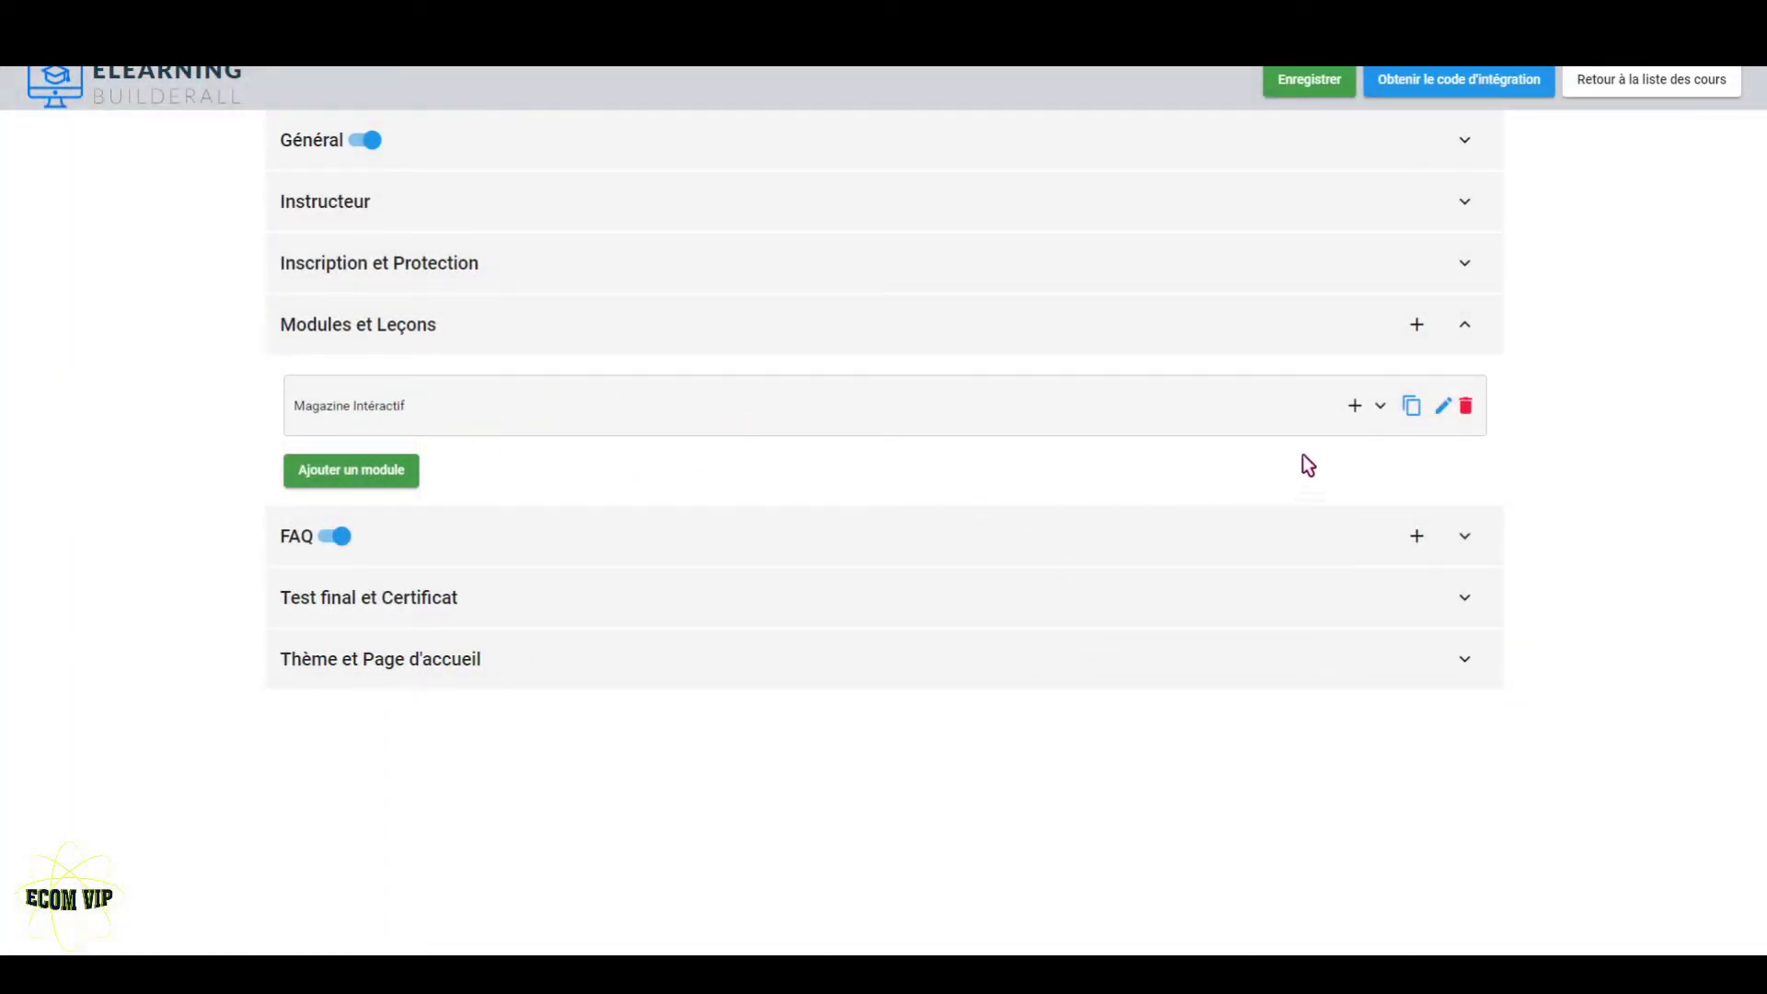
Step: Start a new lesson in the Magazine Intéractif module and name it "PDF Intéractif"
click(1380, 410)
click(368, 501)
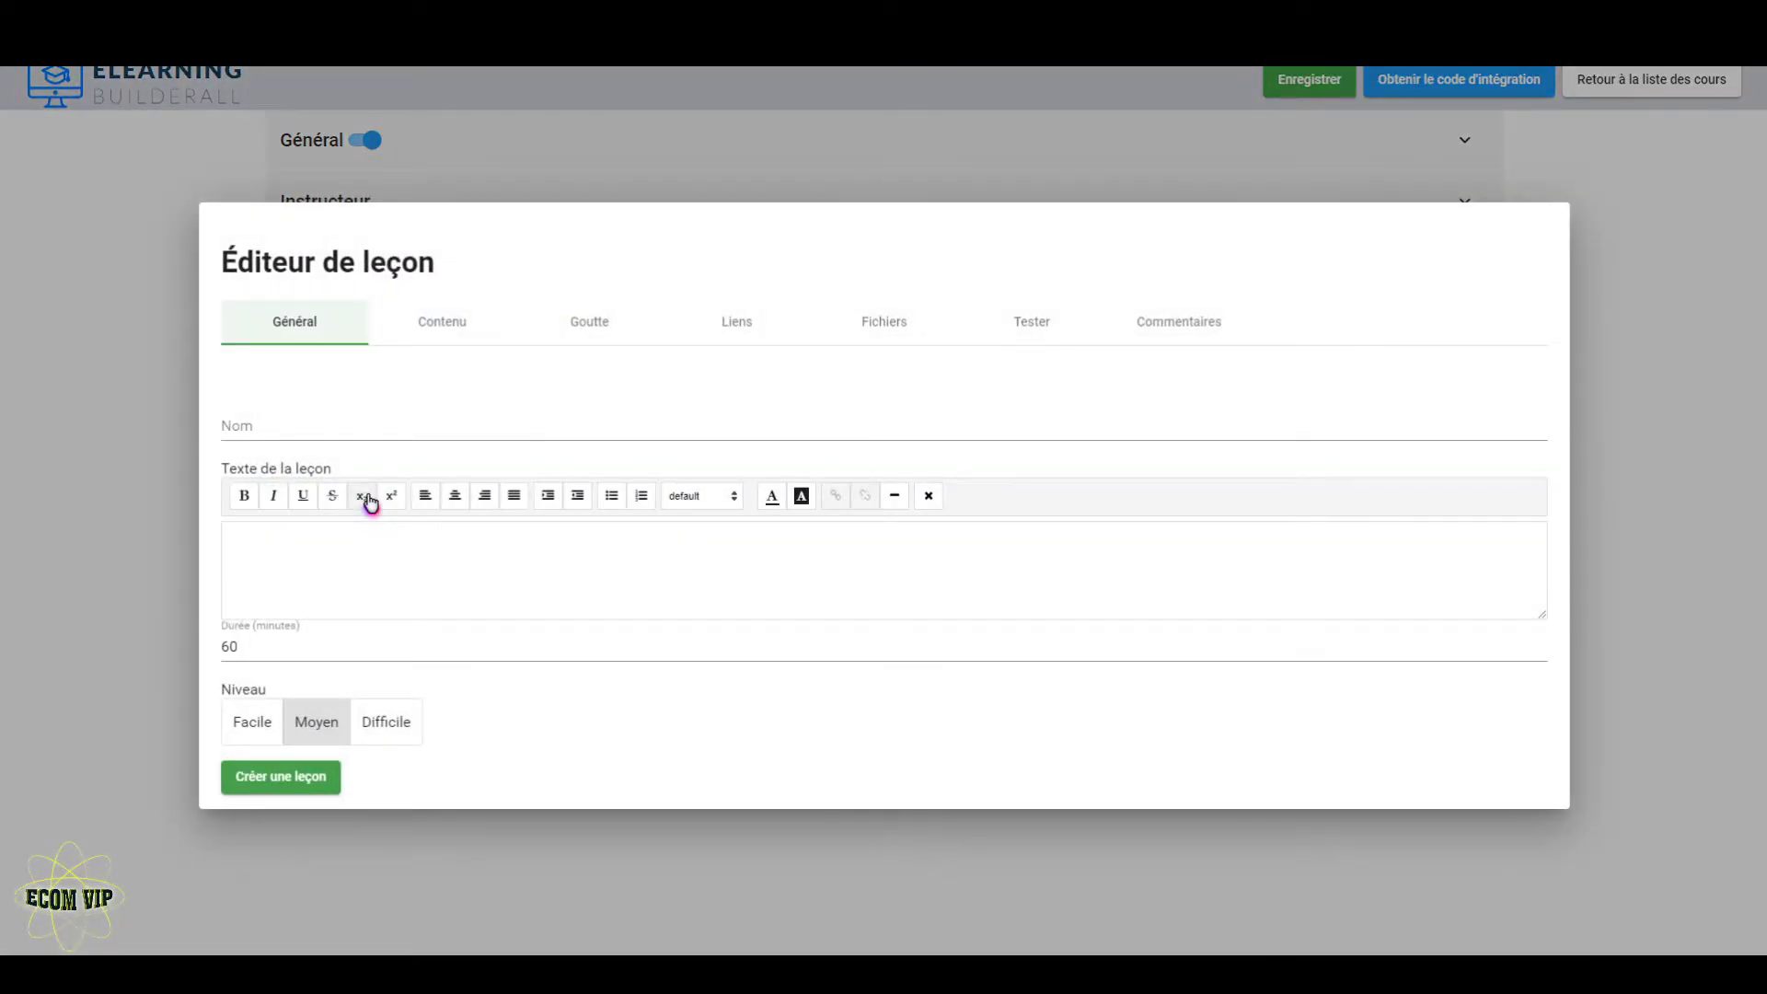
click(284, 429)
text(PDF I)
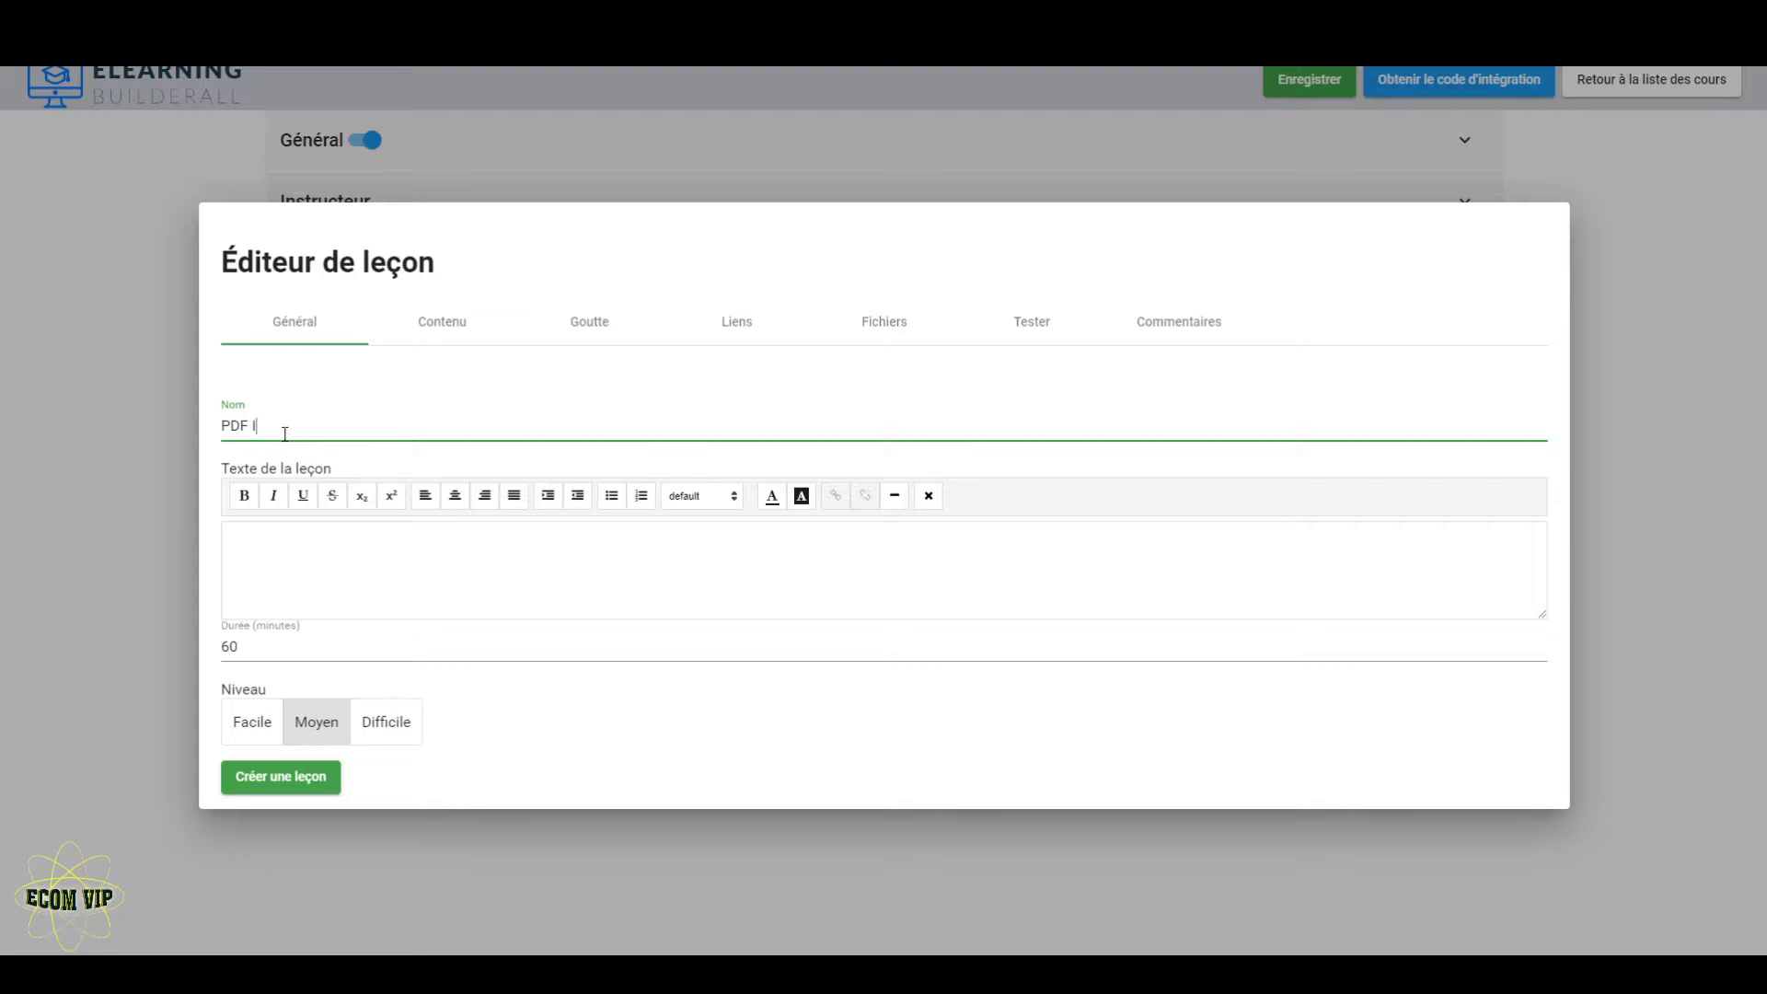
text(ntéractif)
Step: Set the lesson's content type to Page Web and open the magazine's embed code in the magazine builder
click(429, 339)
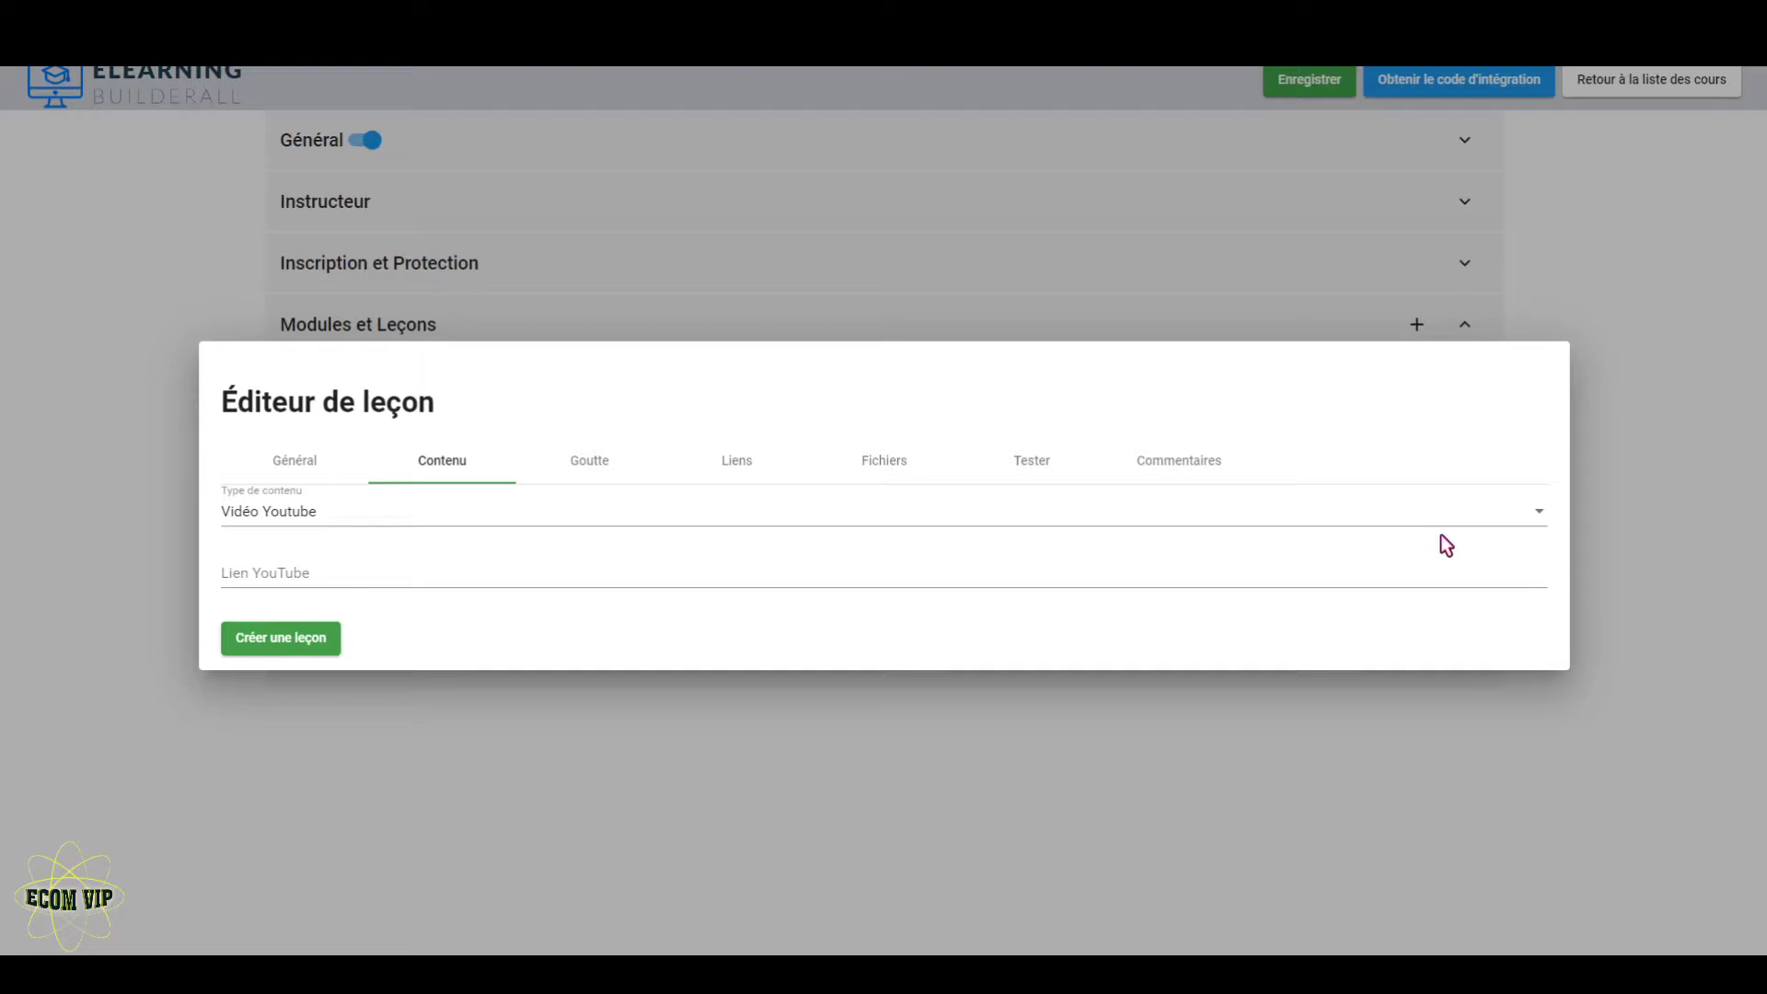
click(1540, 515)
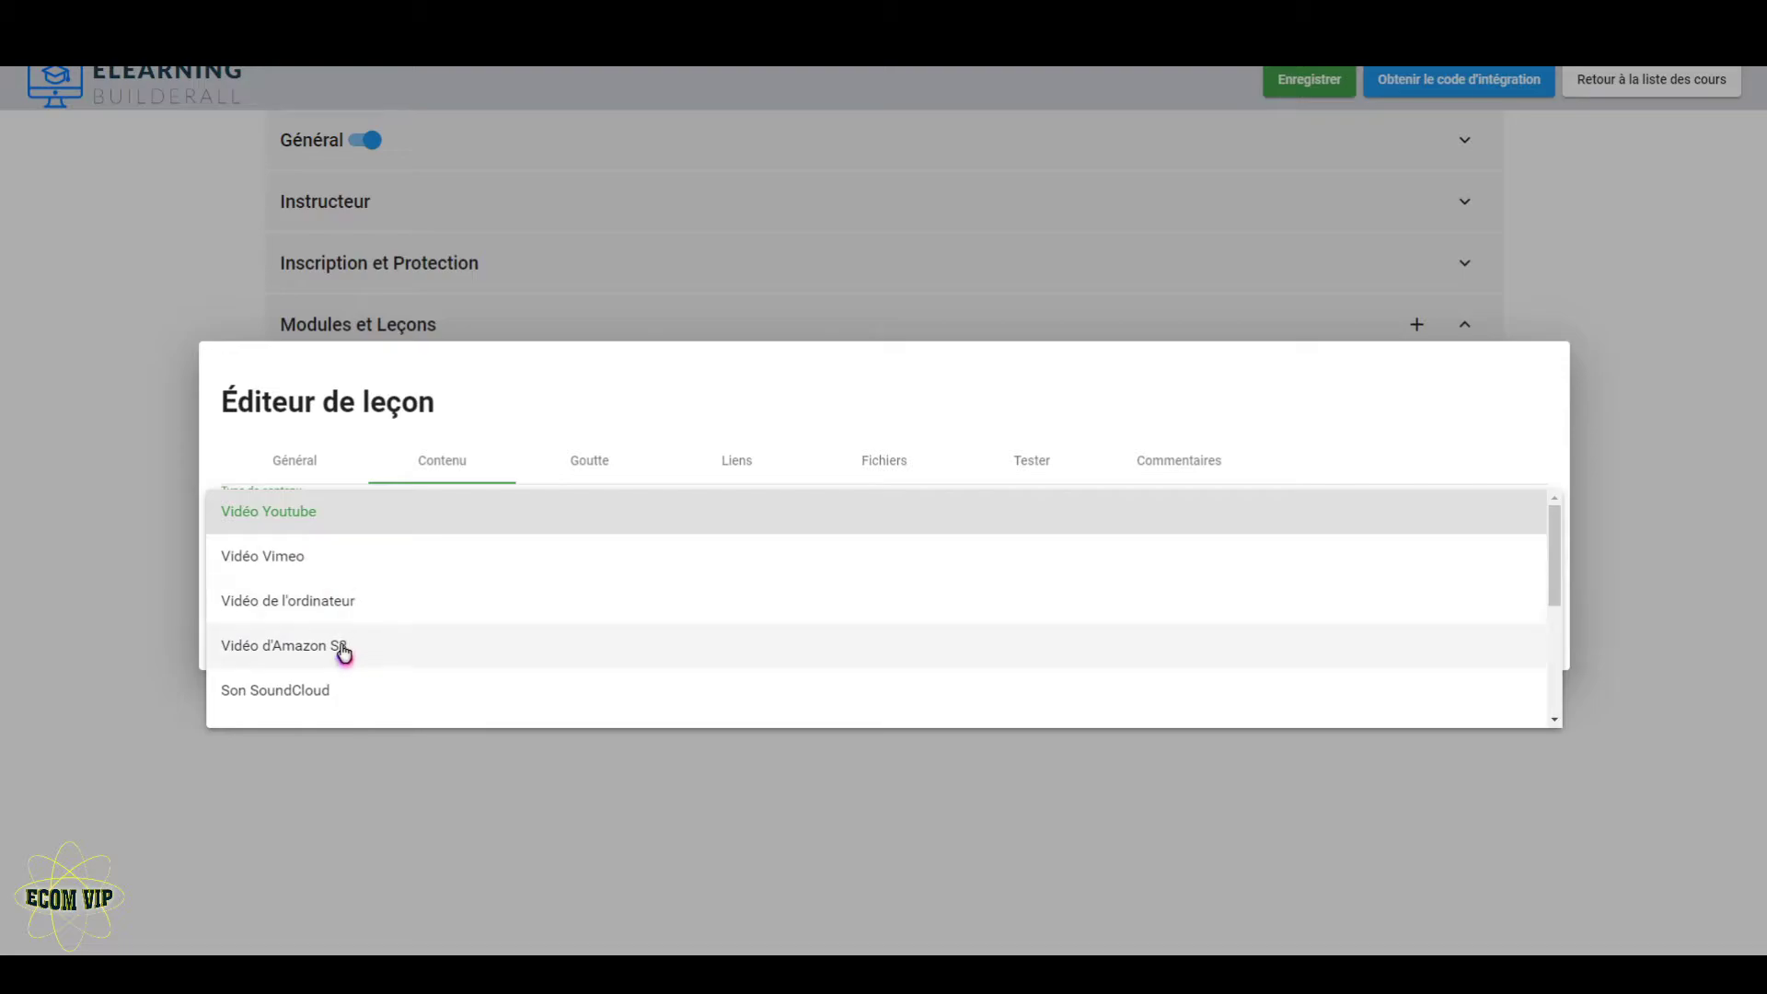
click(1555, 720)
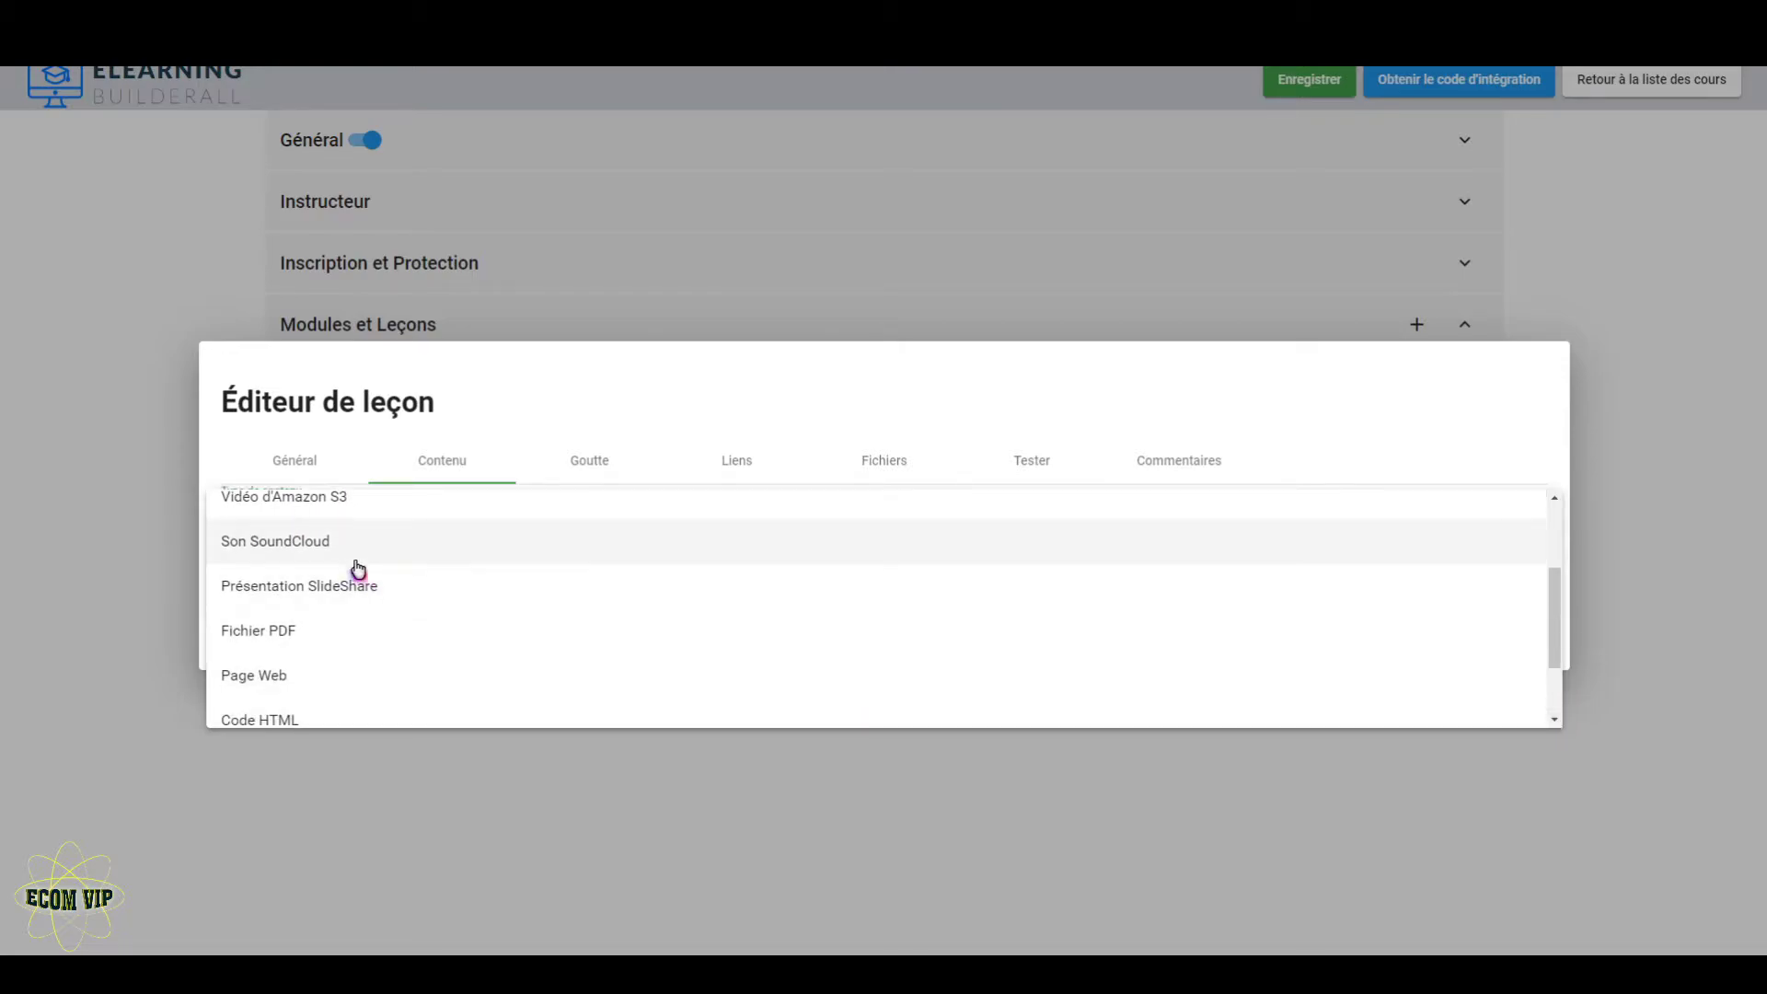
click(1554, 720)
click(1555, 721)
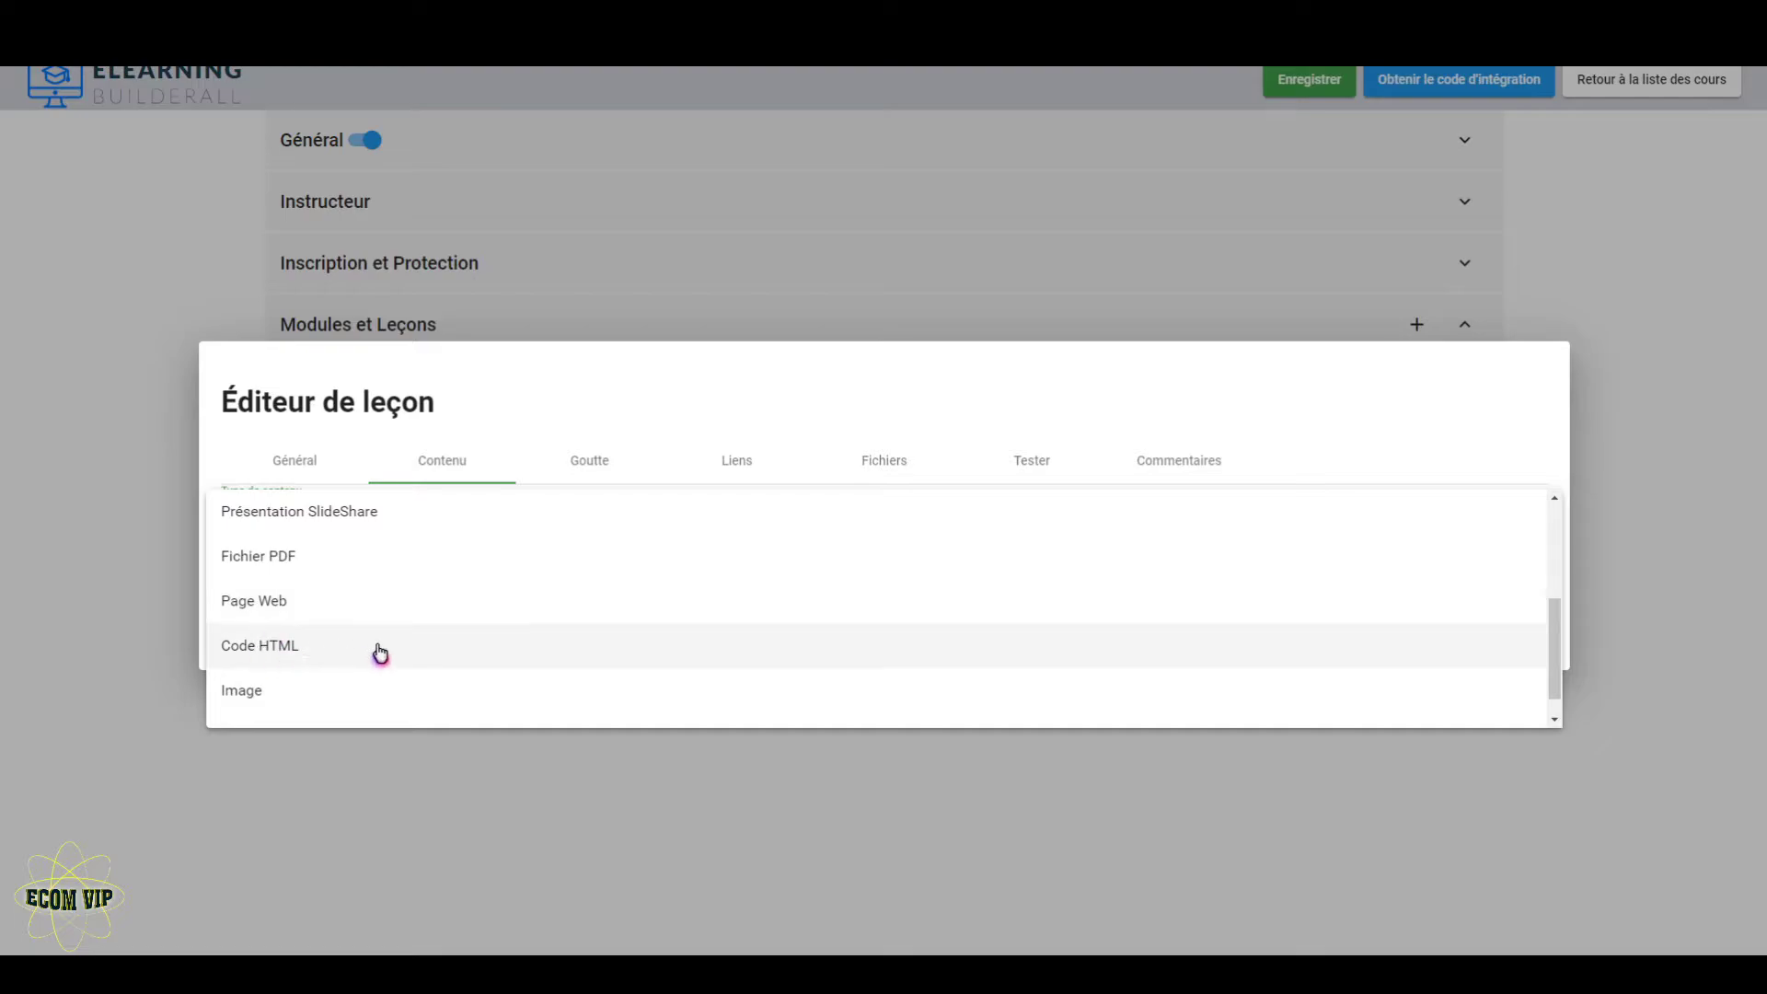
click(1556, 720)
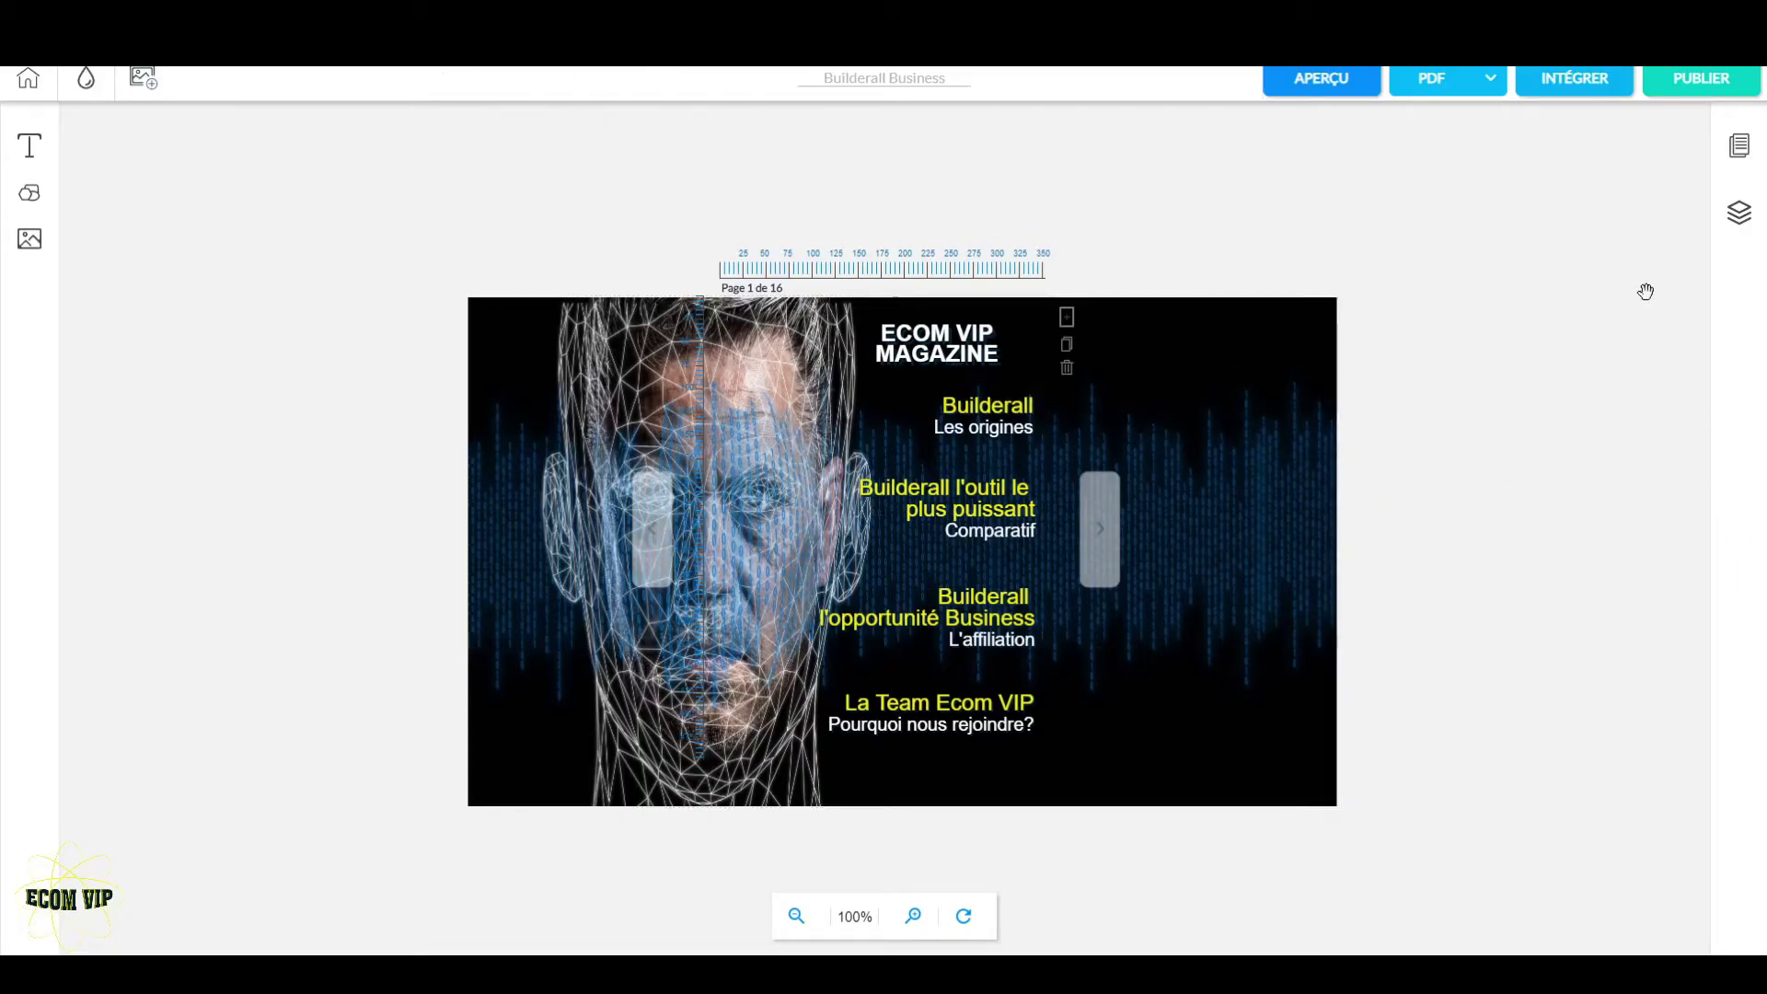
click(1598, 88)
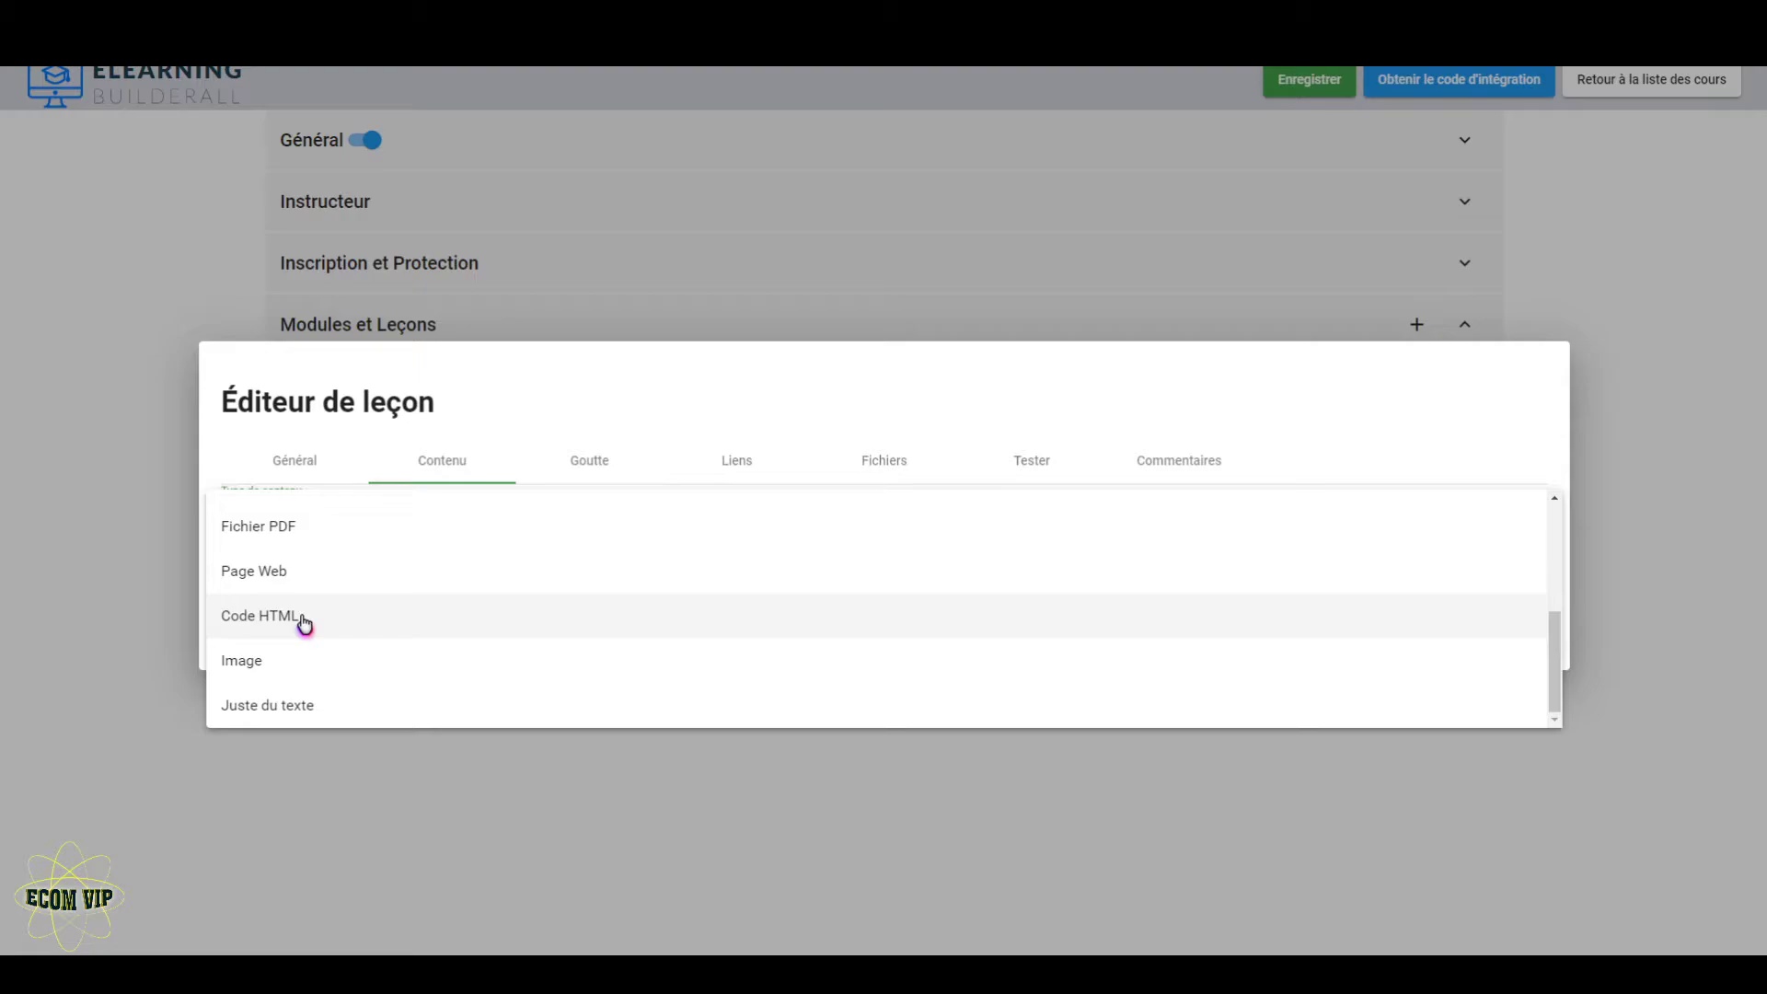
click(346, 581)
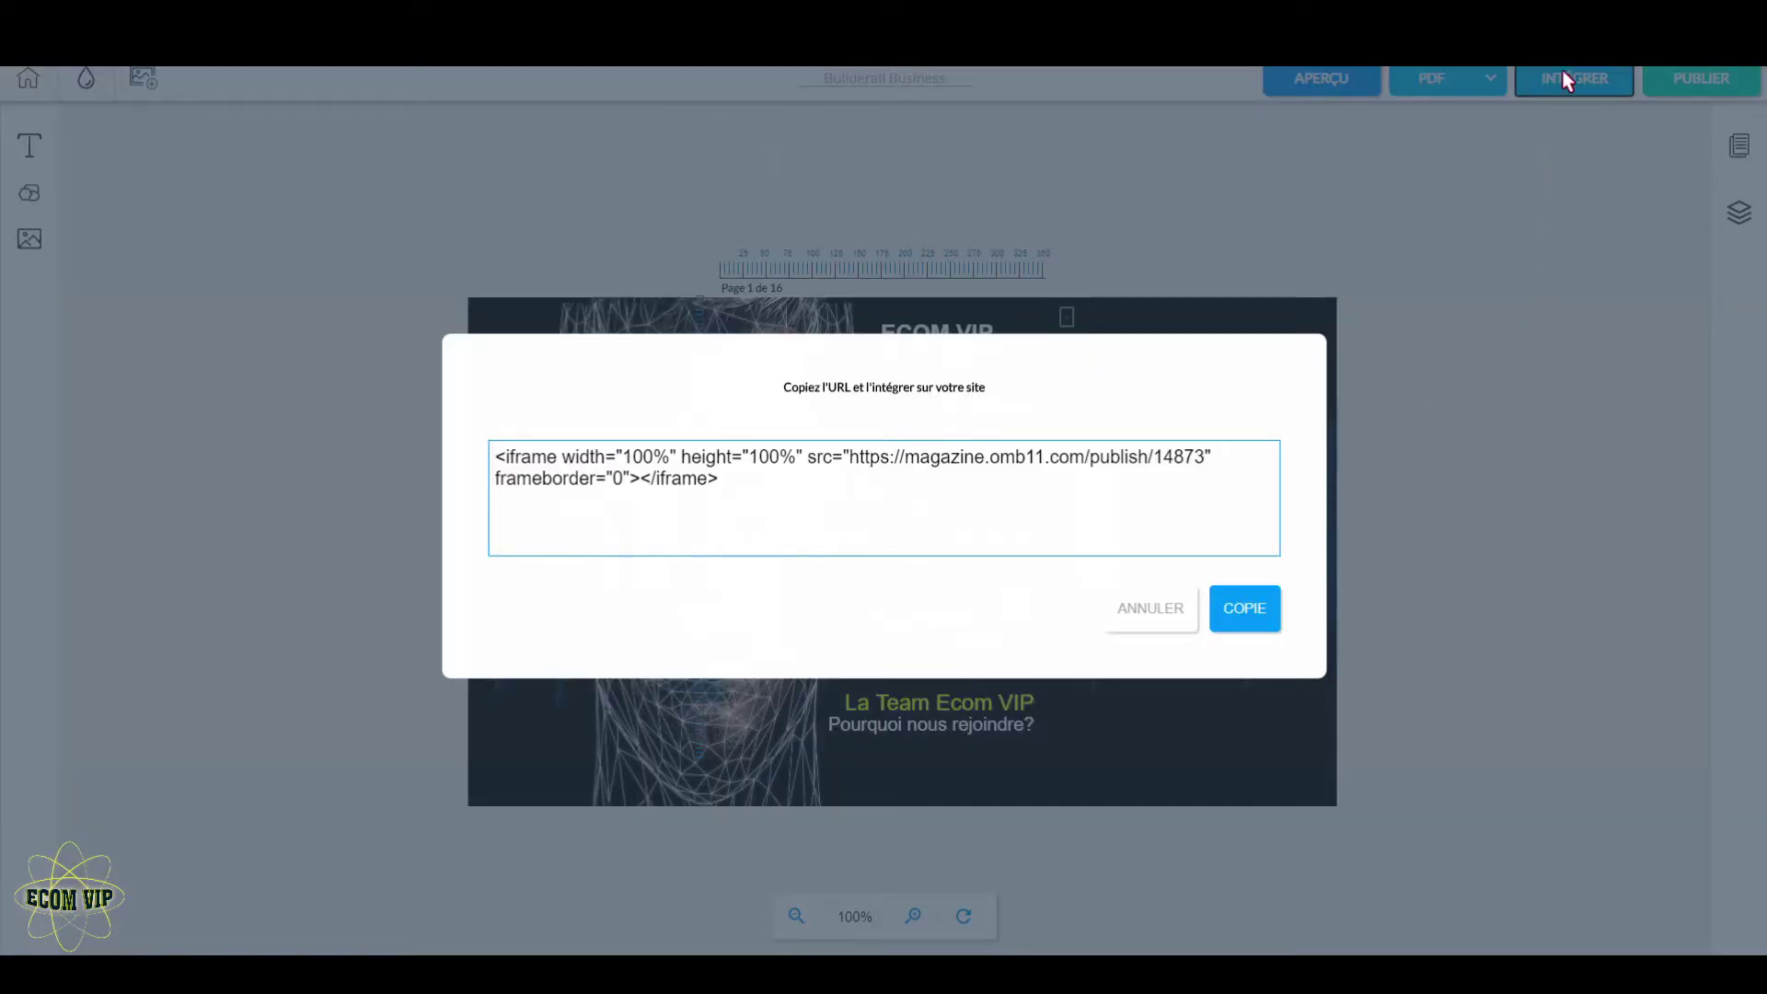
Step: Copy only the magazine's publish URL from the src value of its iframe embed code
drag(853, 459, 1204, 454)
key(ctrl+c)
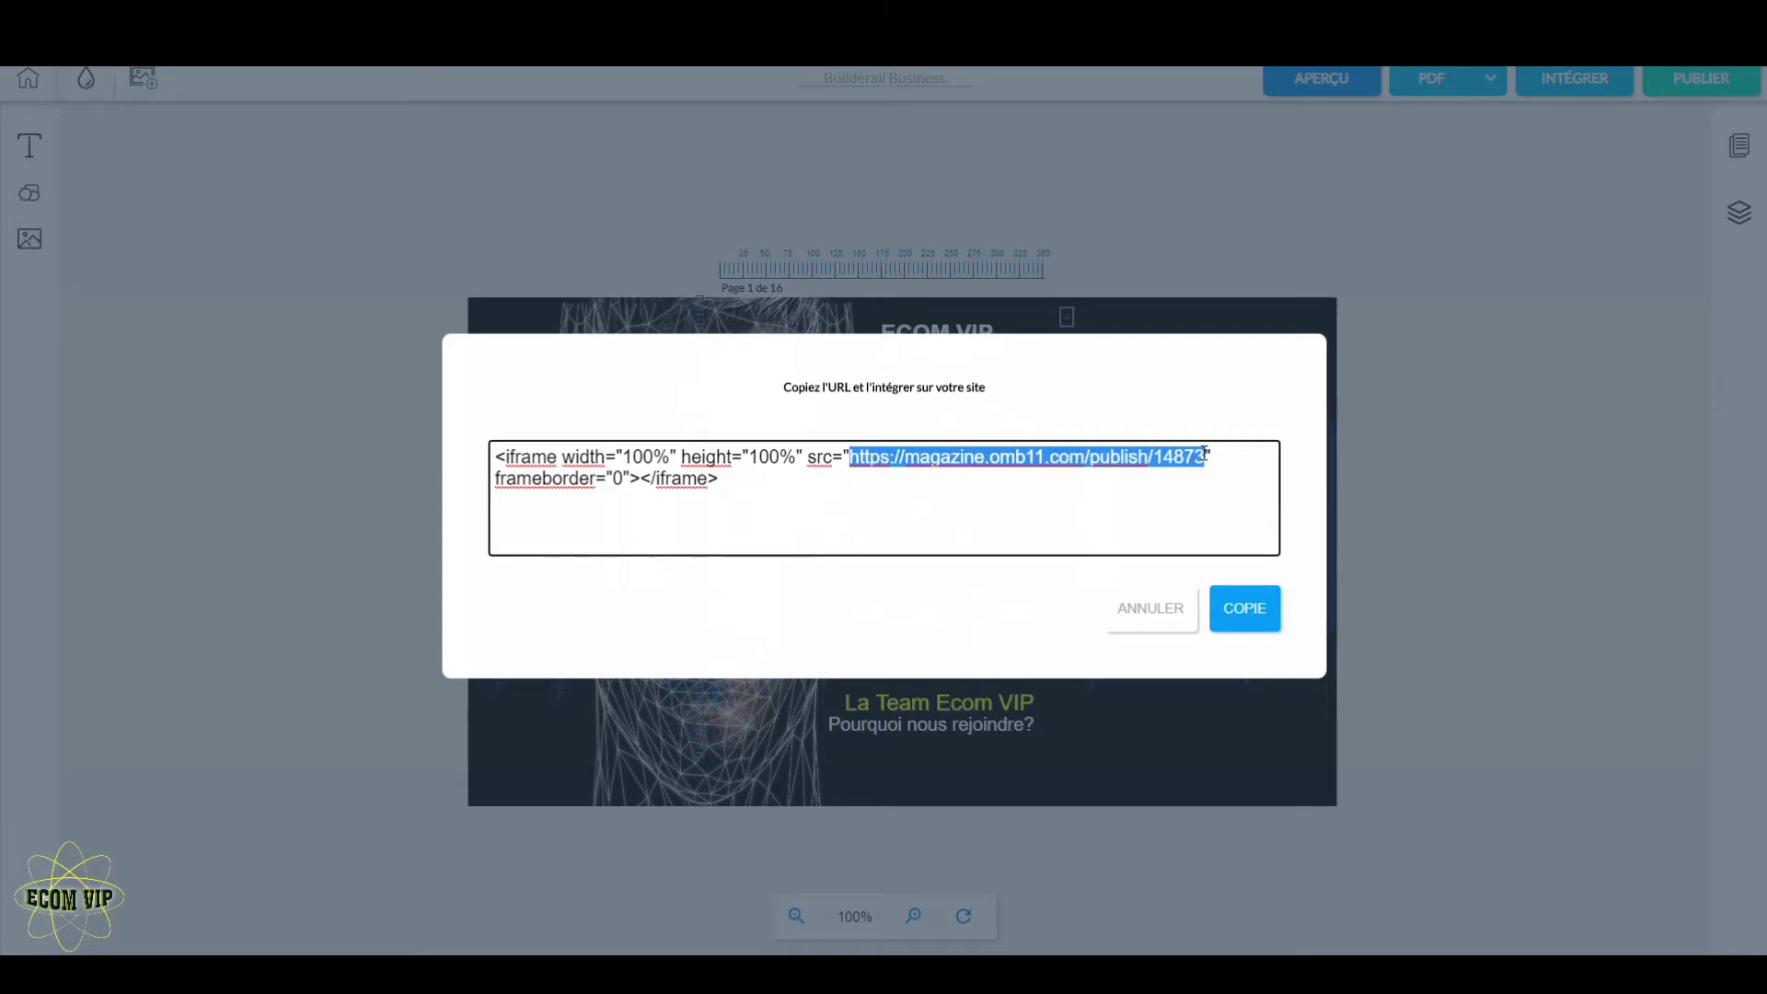
click(1252, 625)
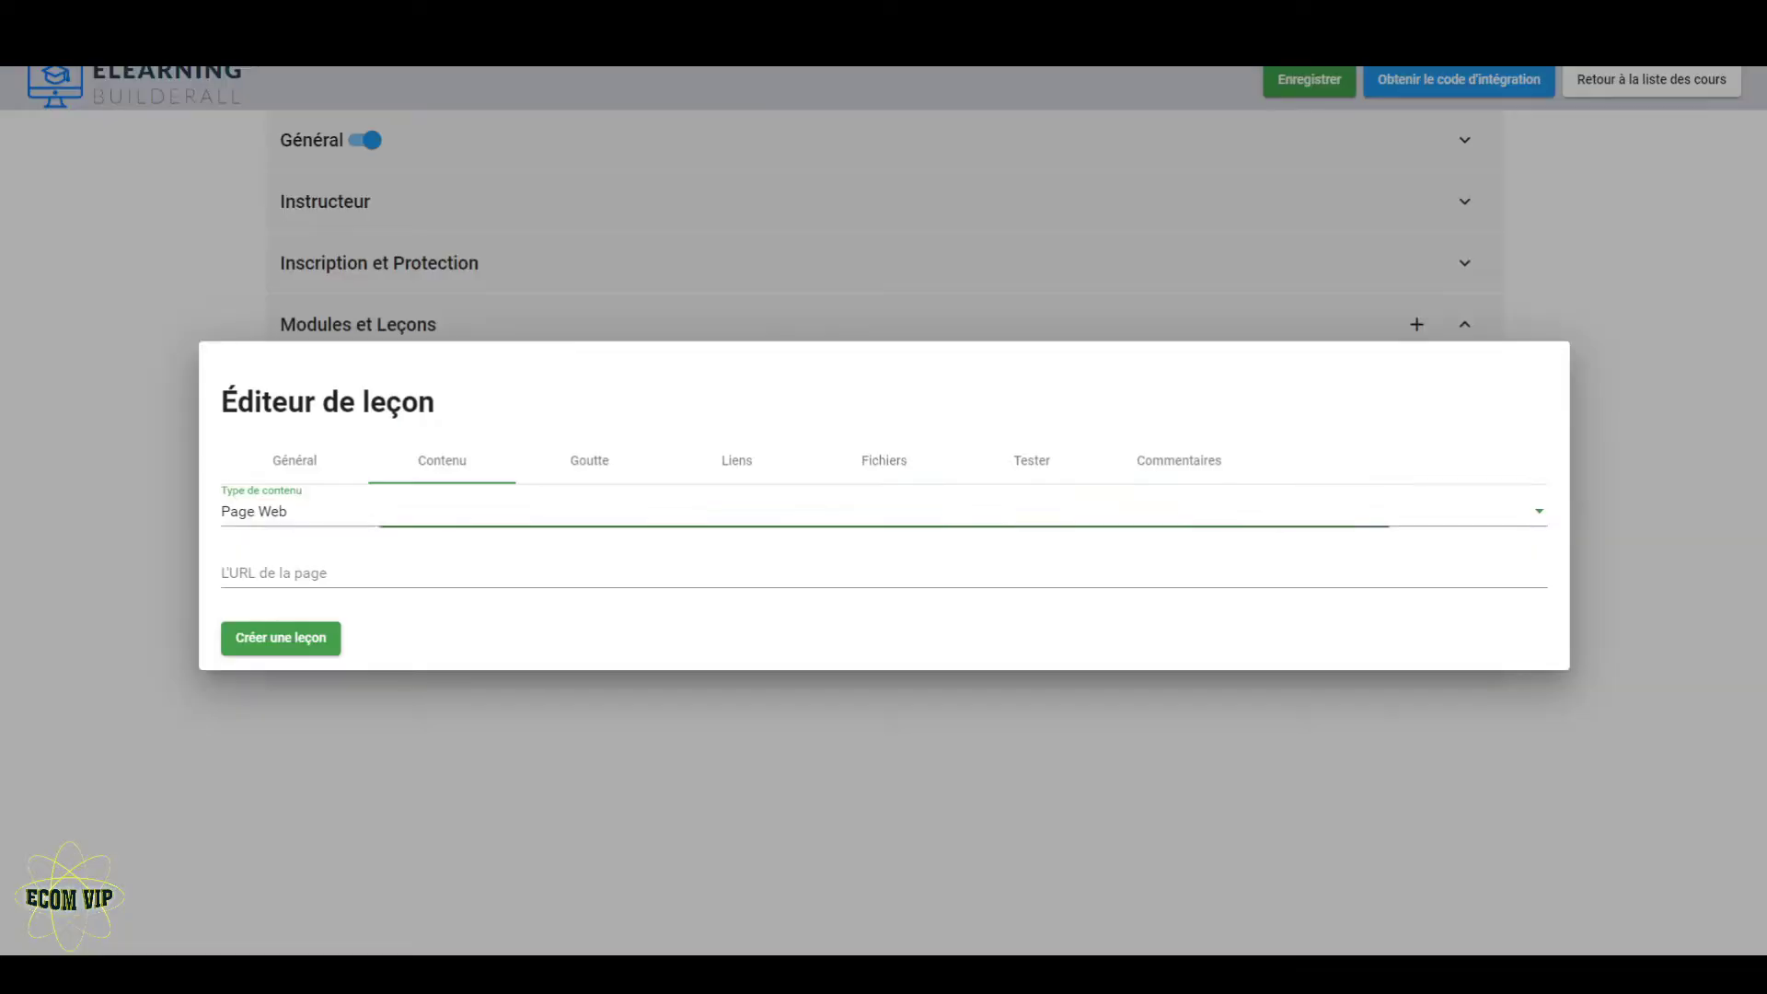
click(372, 571)
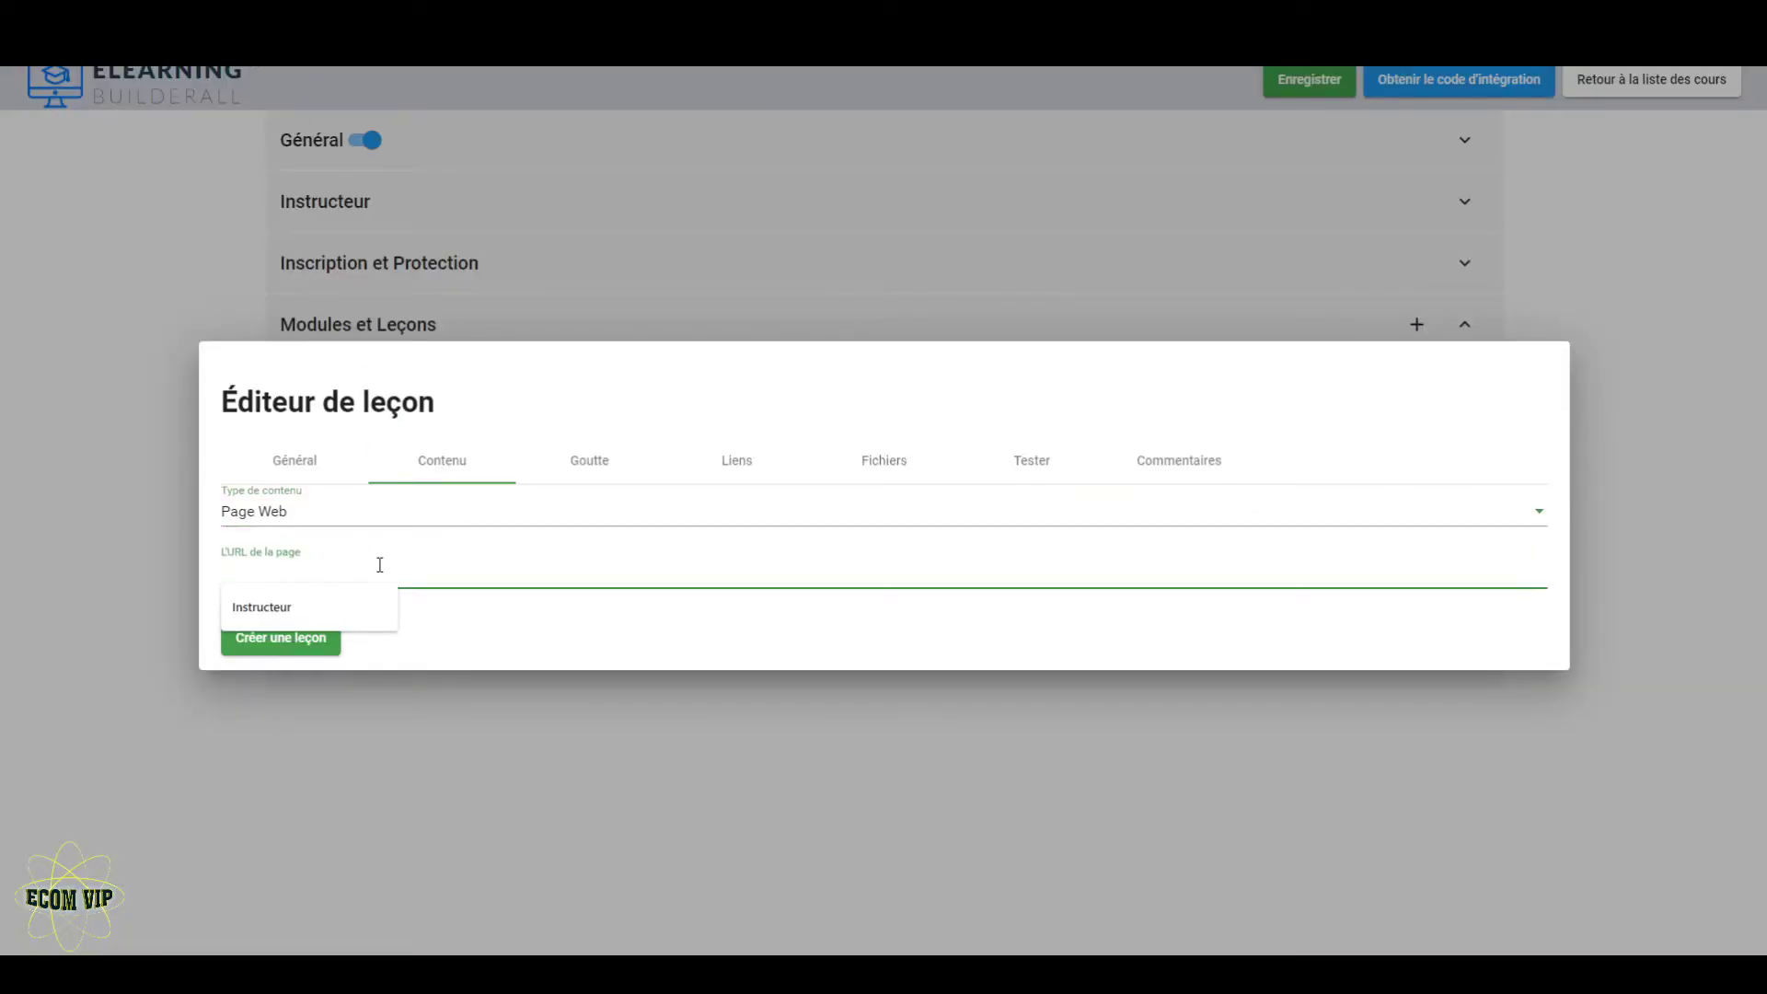
key(ctrl+v)
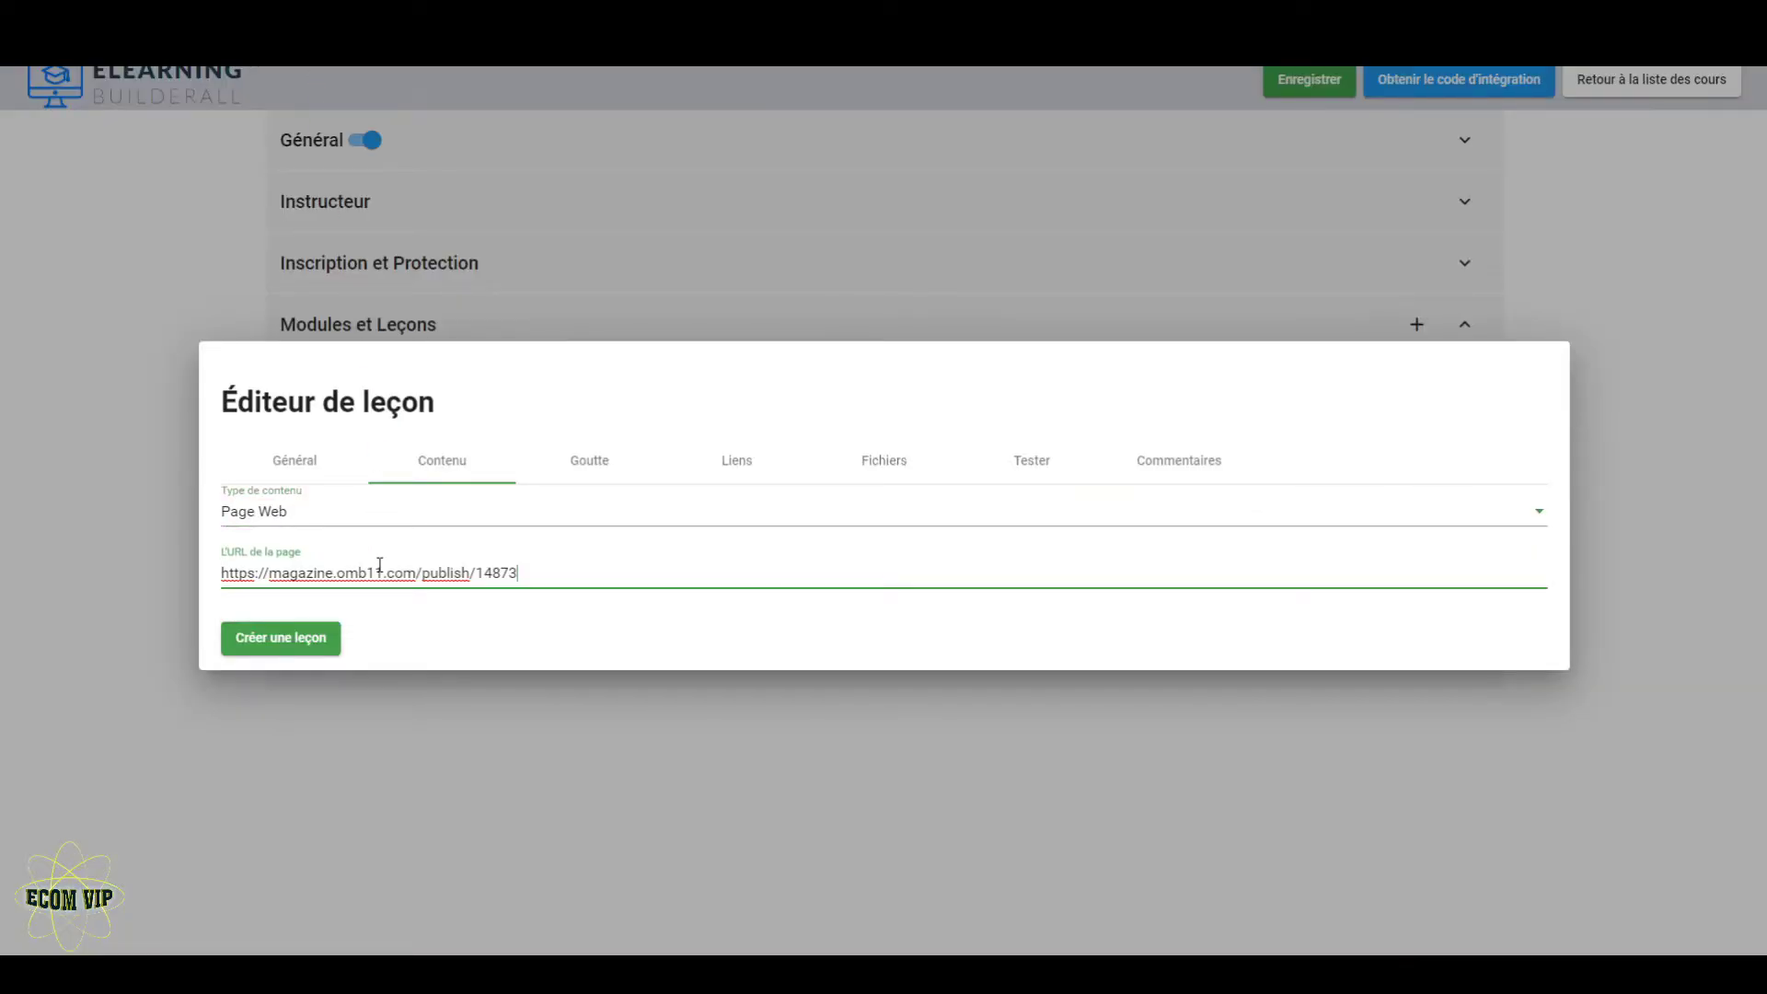
click(322, 643)
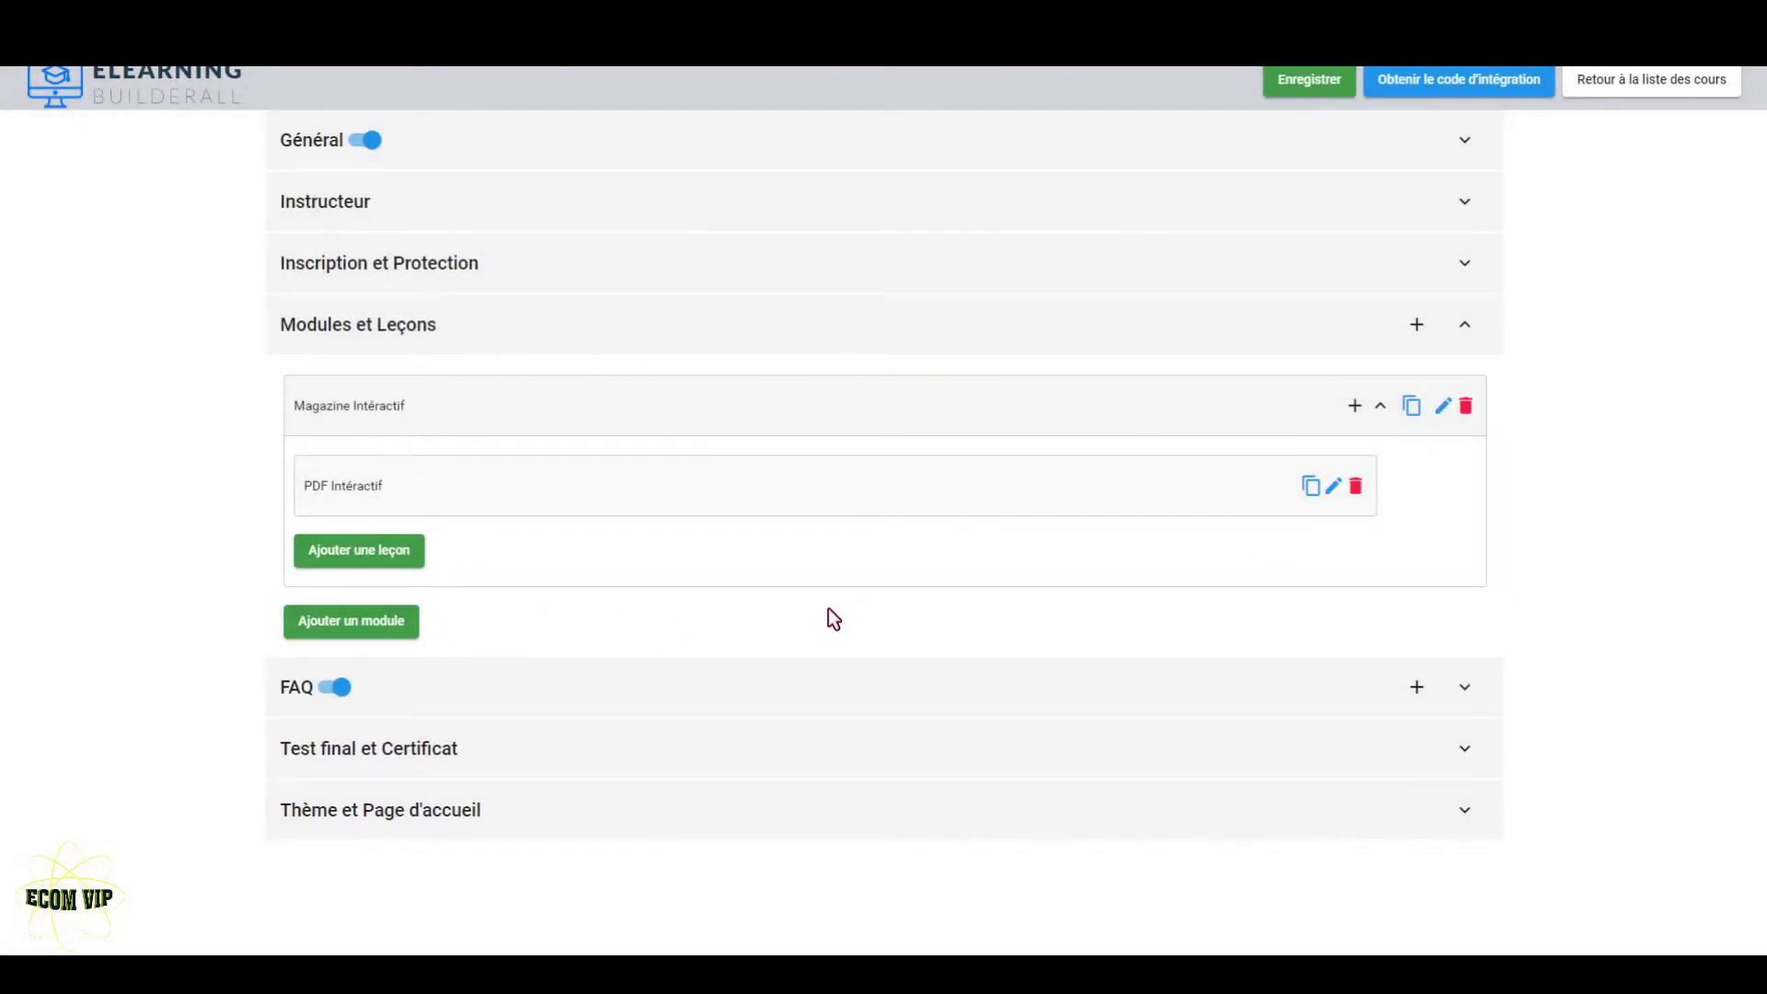
Step: Save the course and copy its direct link from the integration code
click(1327, 89)
click(1444, 92)
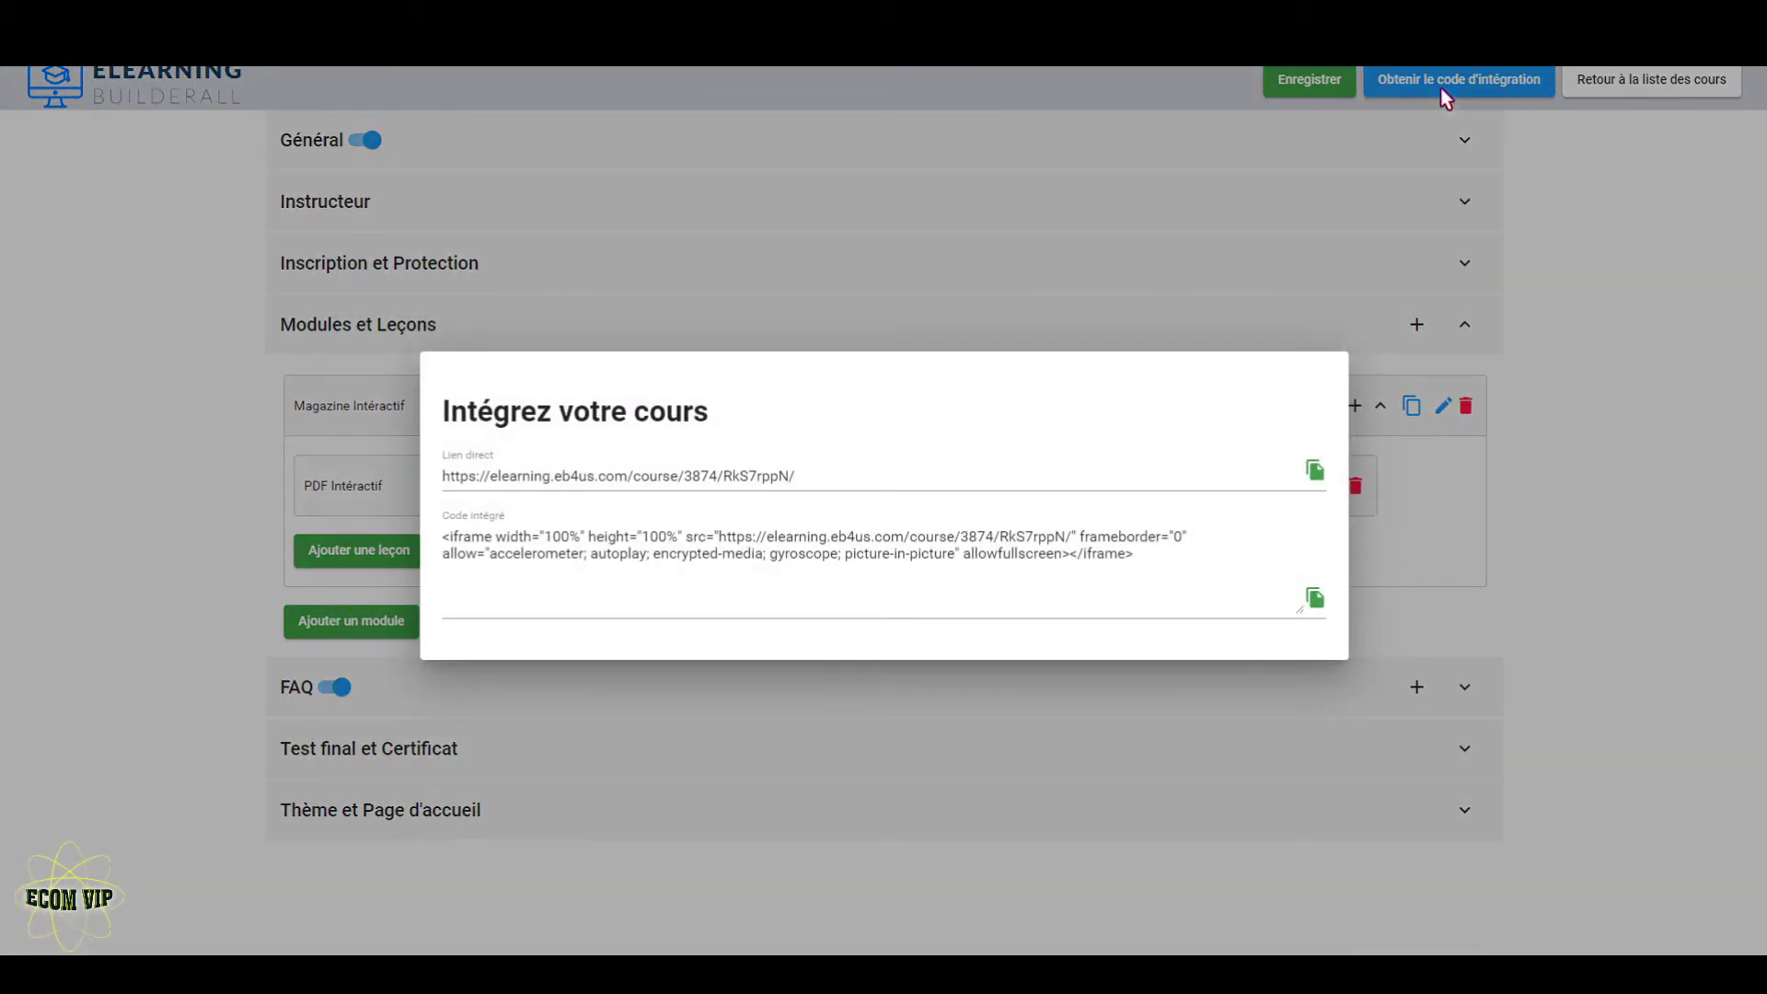
click(1317, 475)
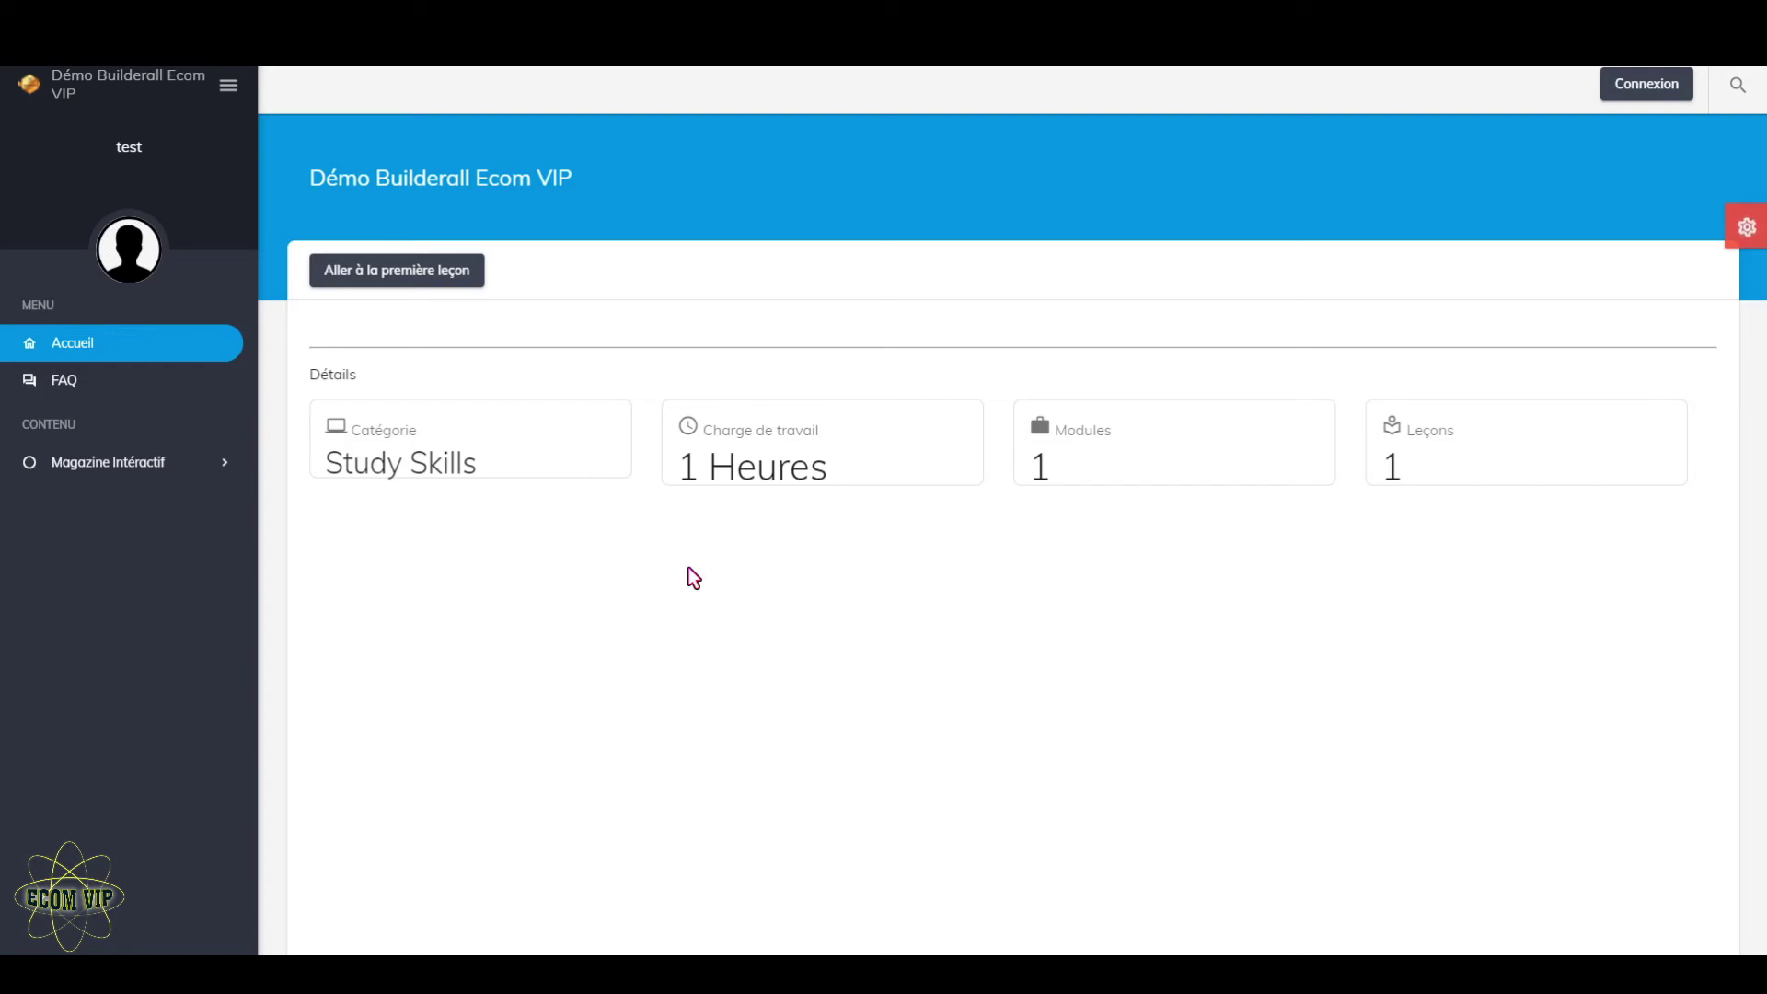
Step: View the PDF Intéractif lesson of the Magazine Intéractif module in the published course
click(117, 465)
click(104, 508)
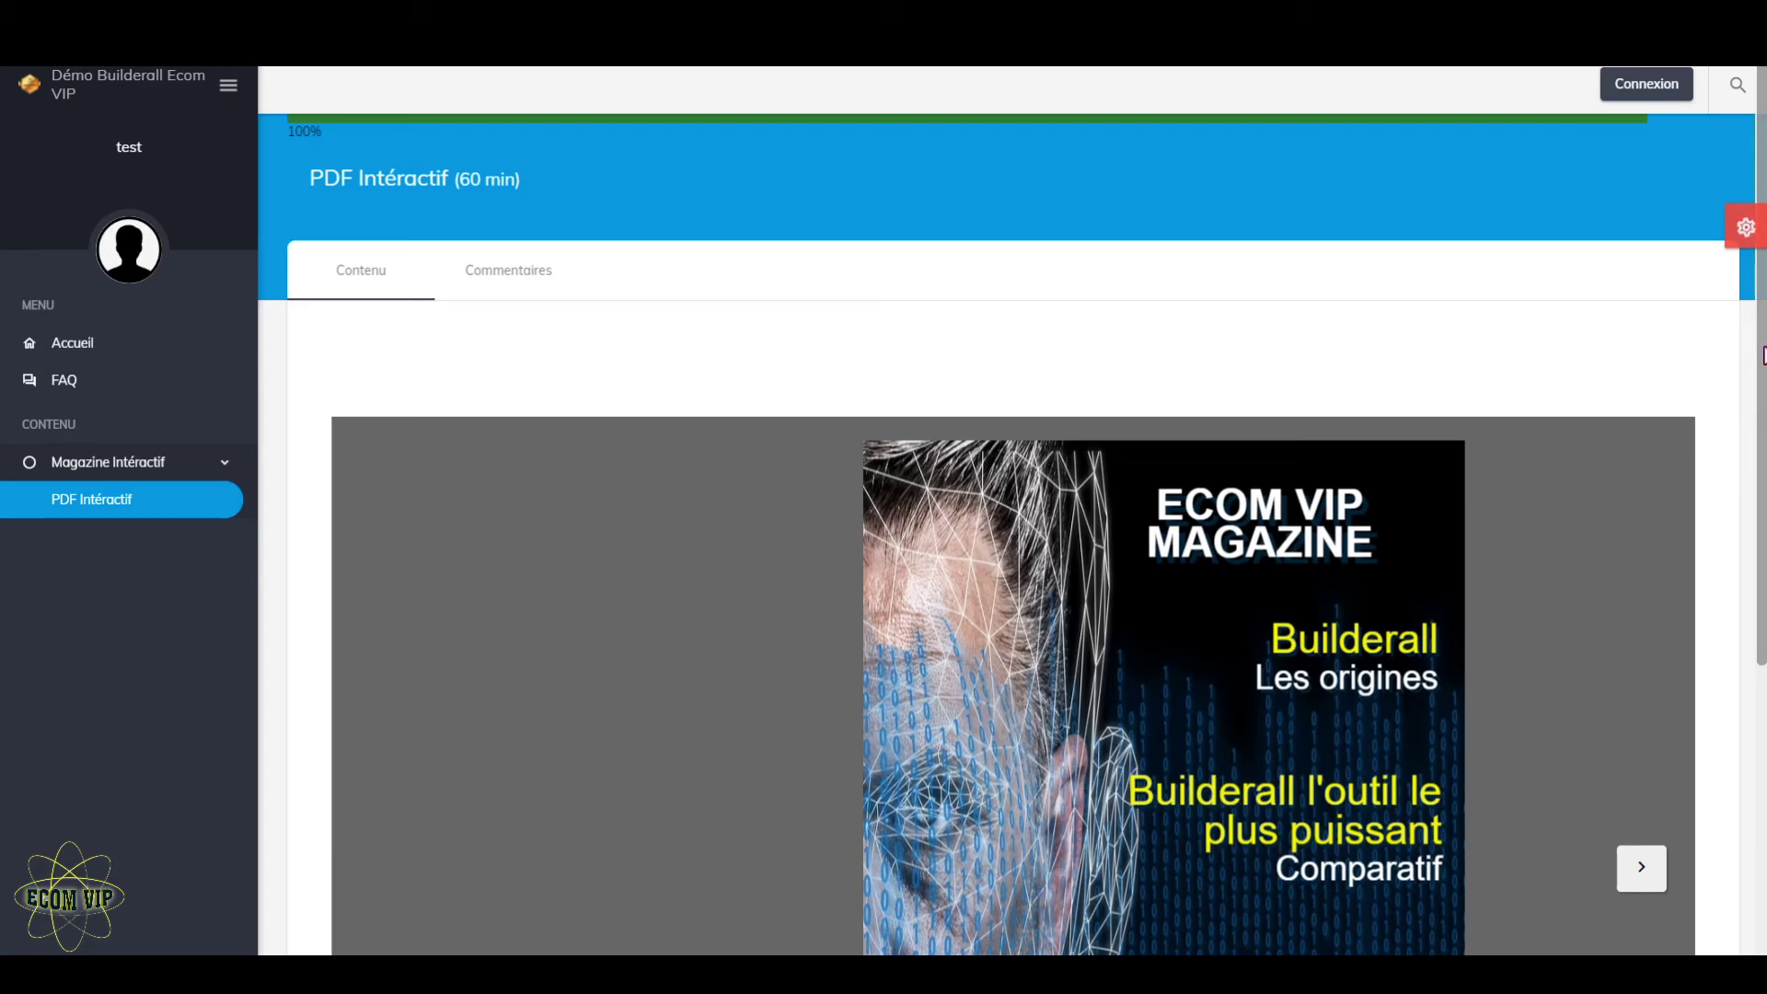
drag(1764, 356, 1762, 536)
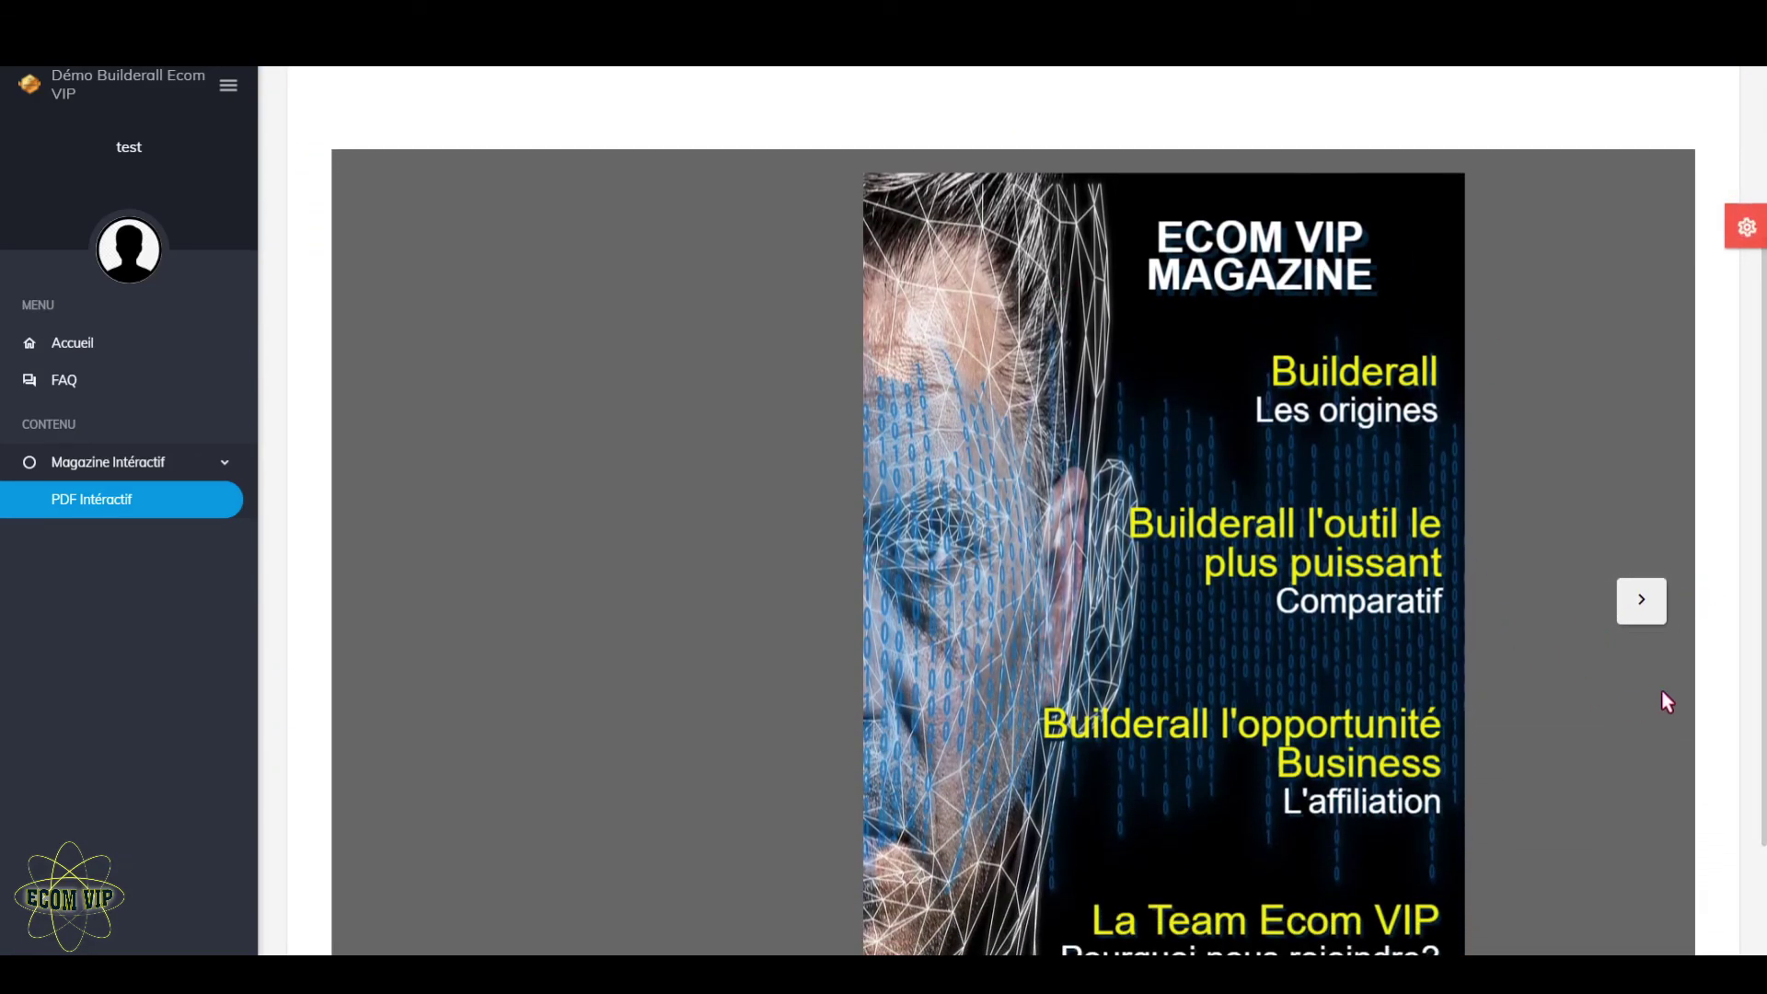
Step: Leaf through the embedded magazine forwards and backwards, including by pulling a page corner
click(1650, 609)
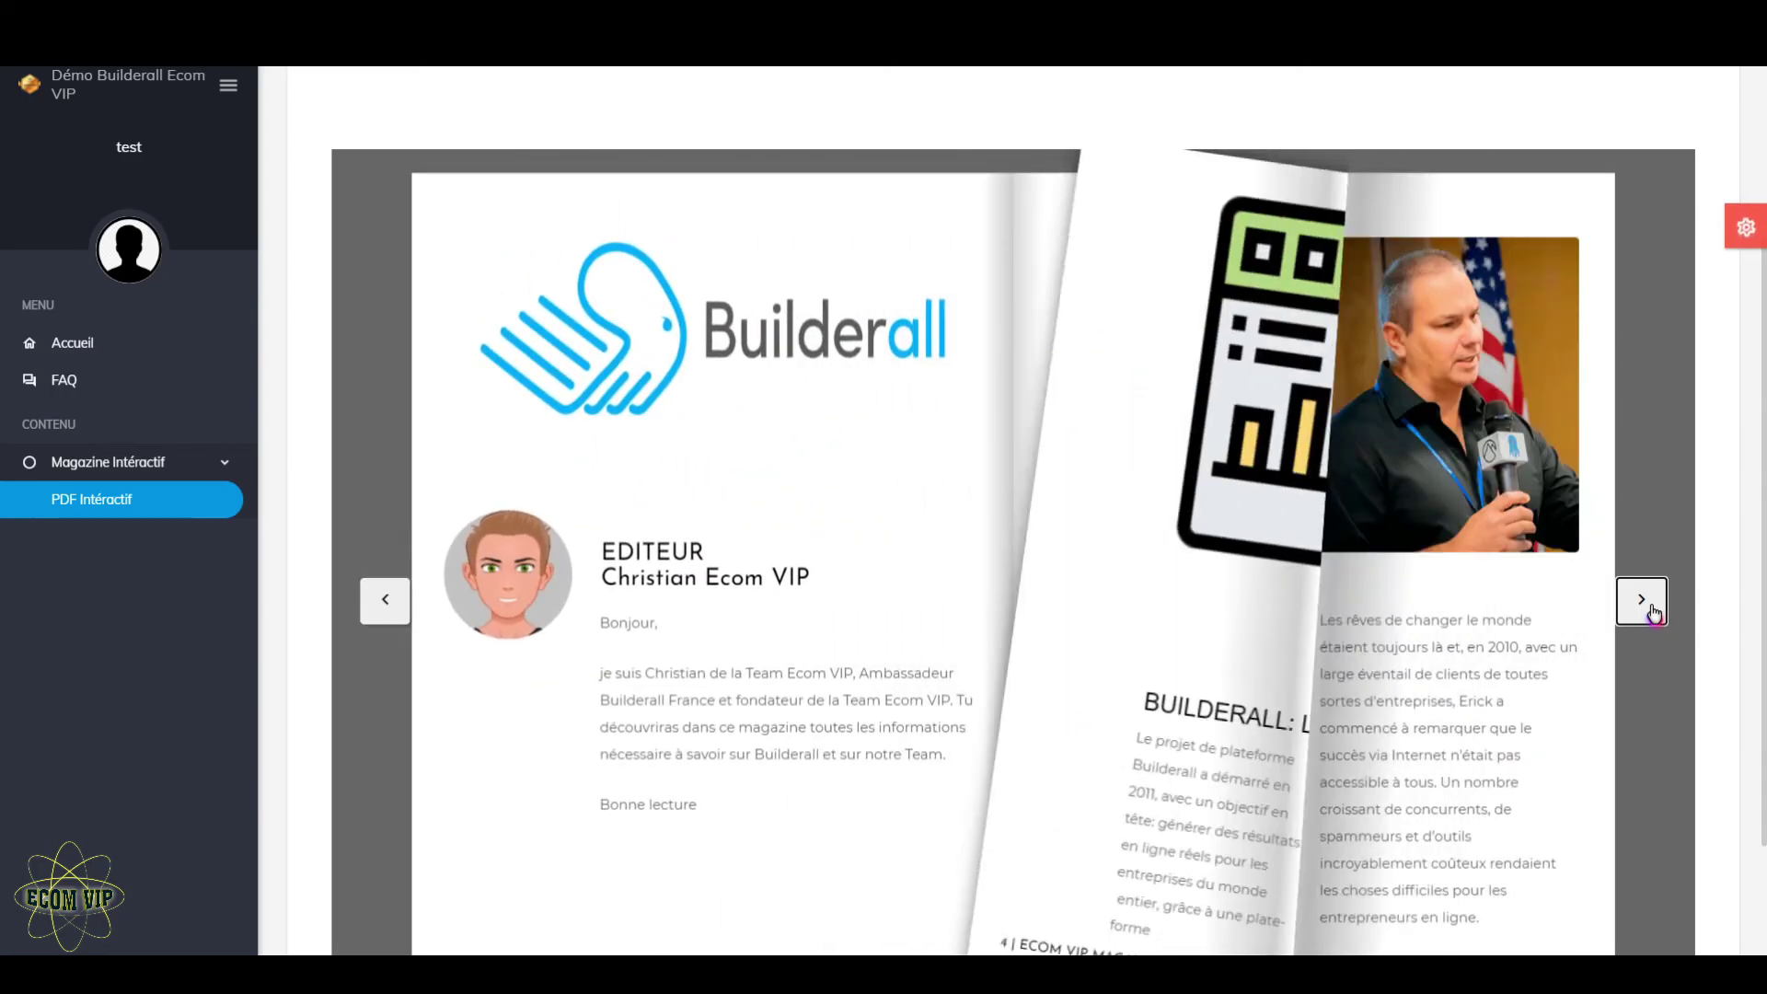
click(1652, 611)
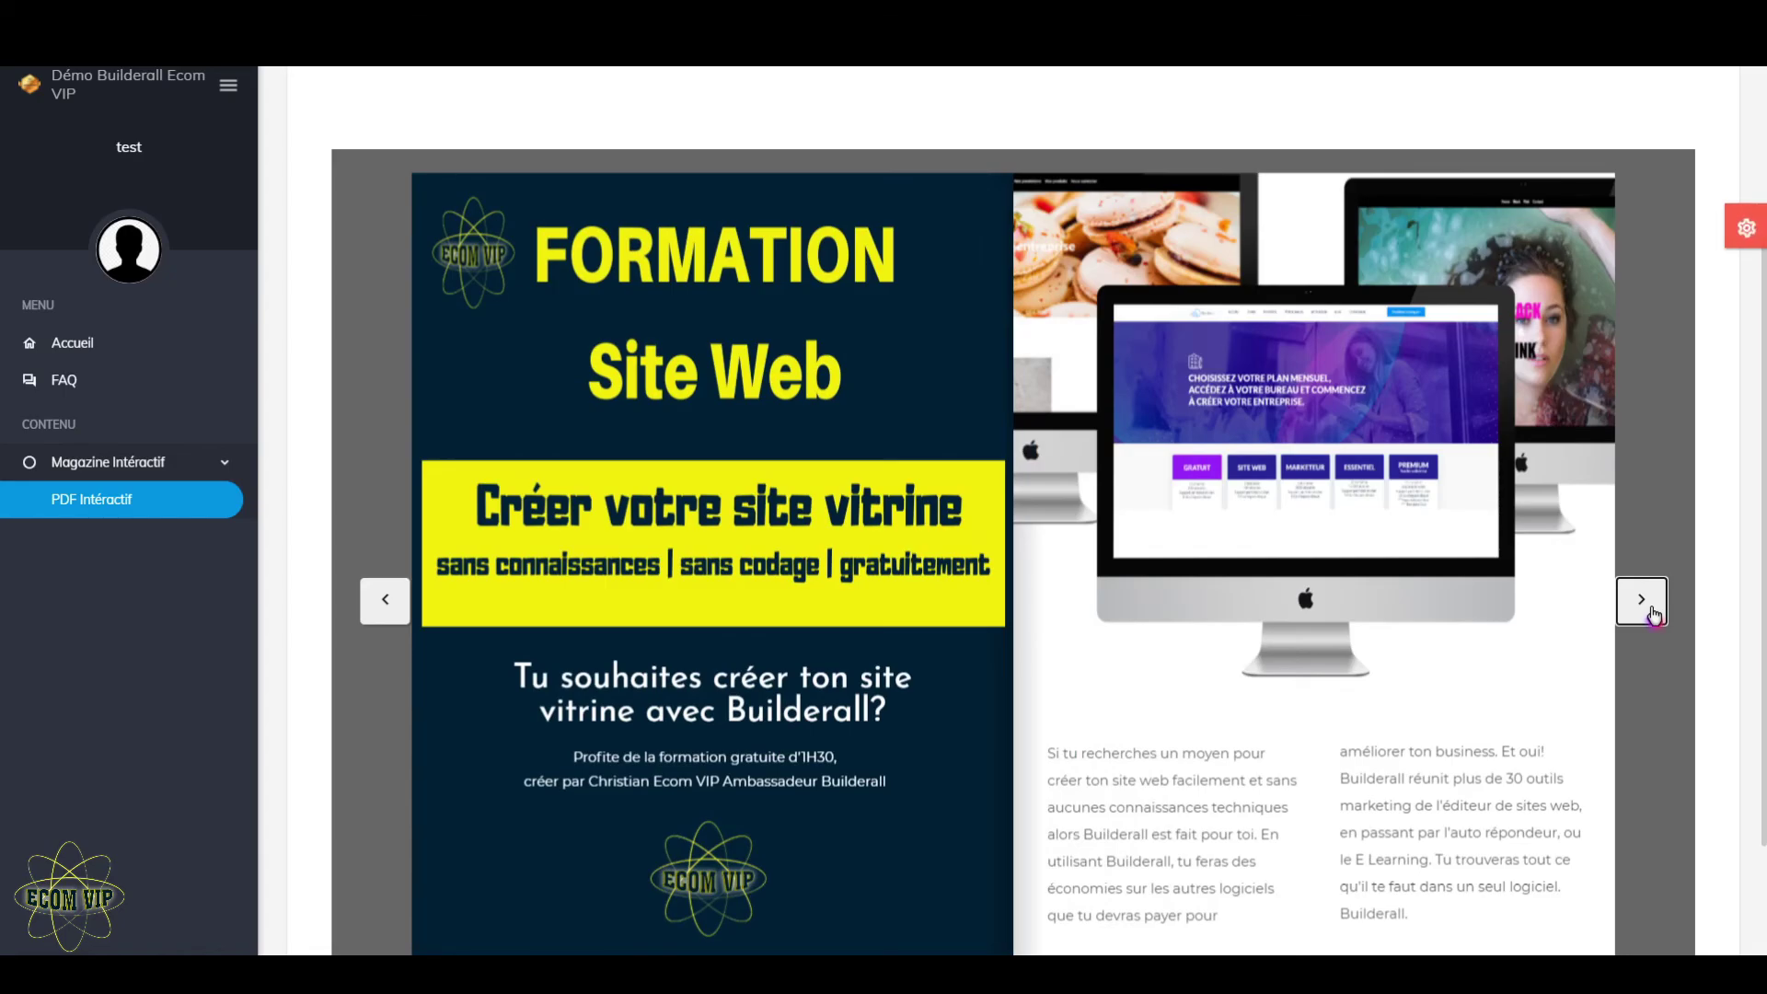
click(1643, 601)
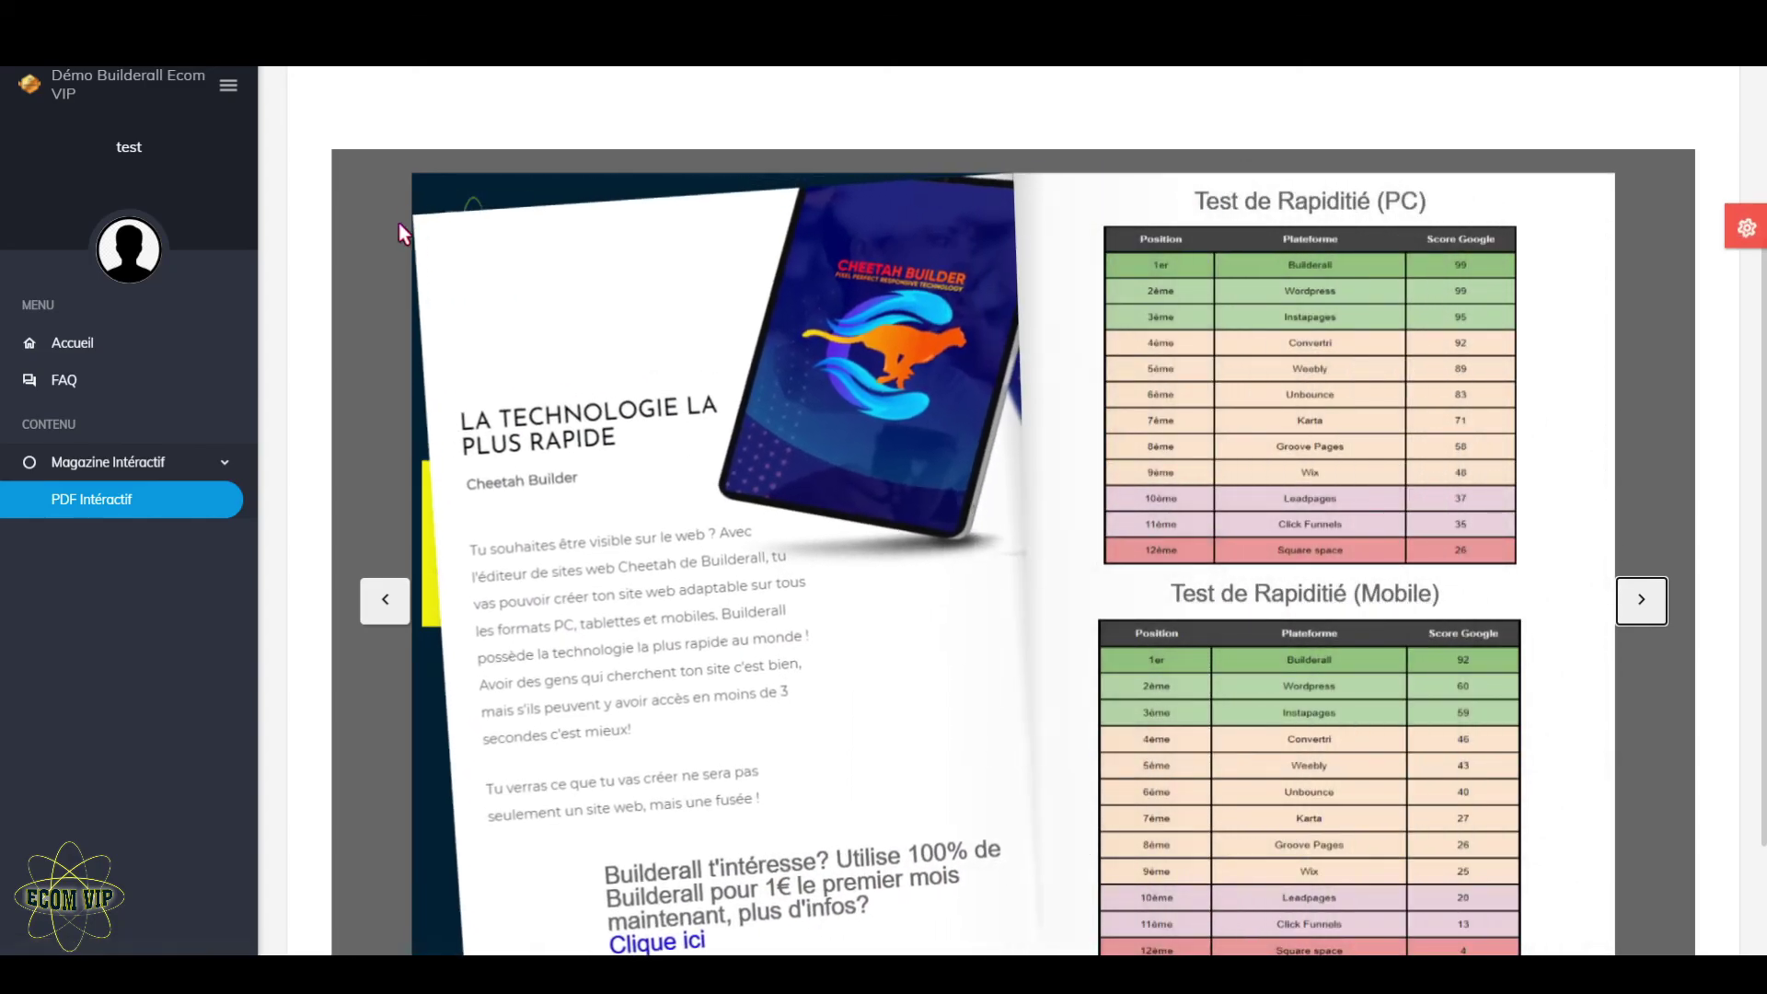
click(399, 223)
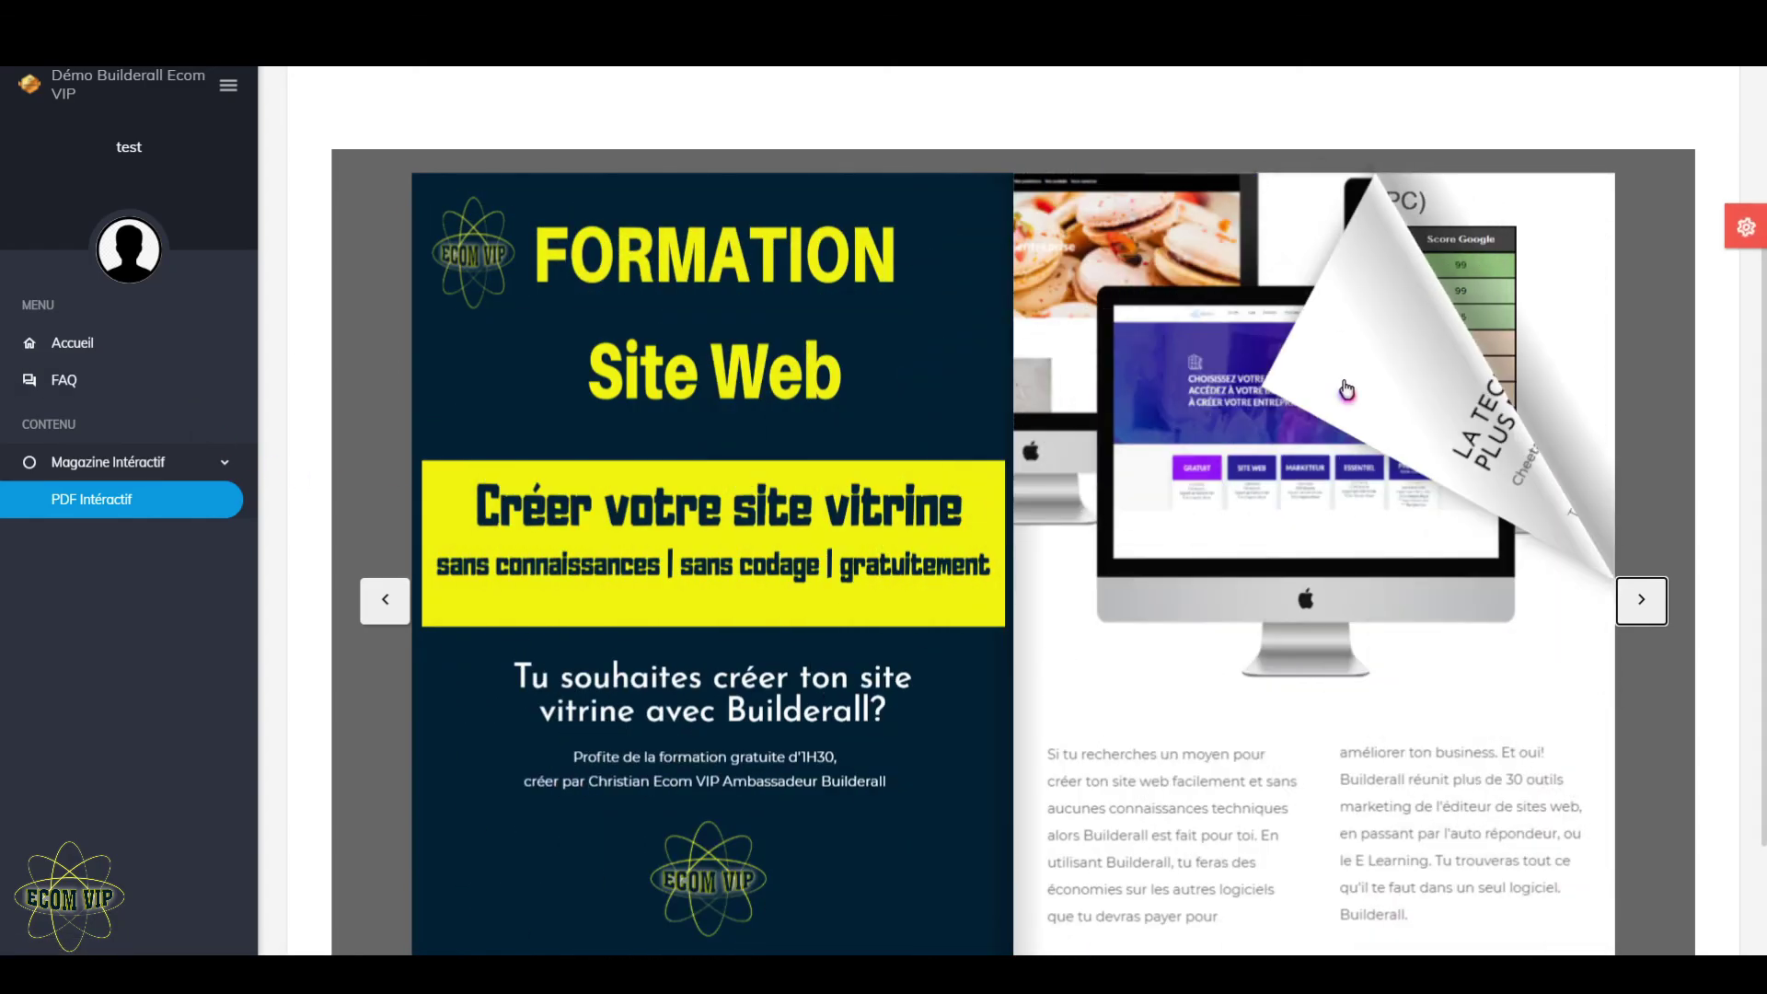
drag(1492, 225, 920, 460)
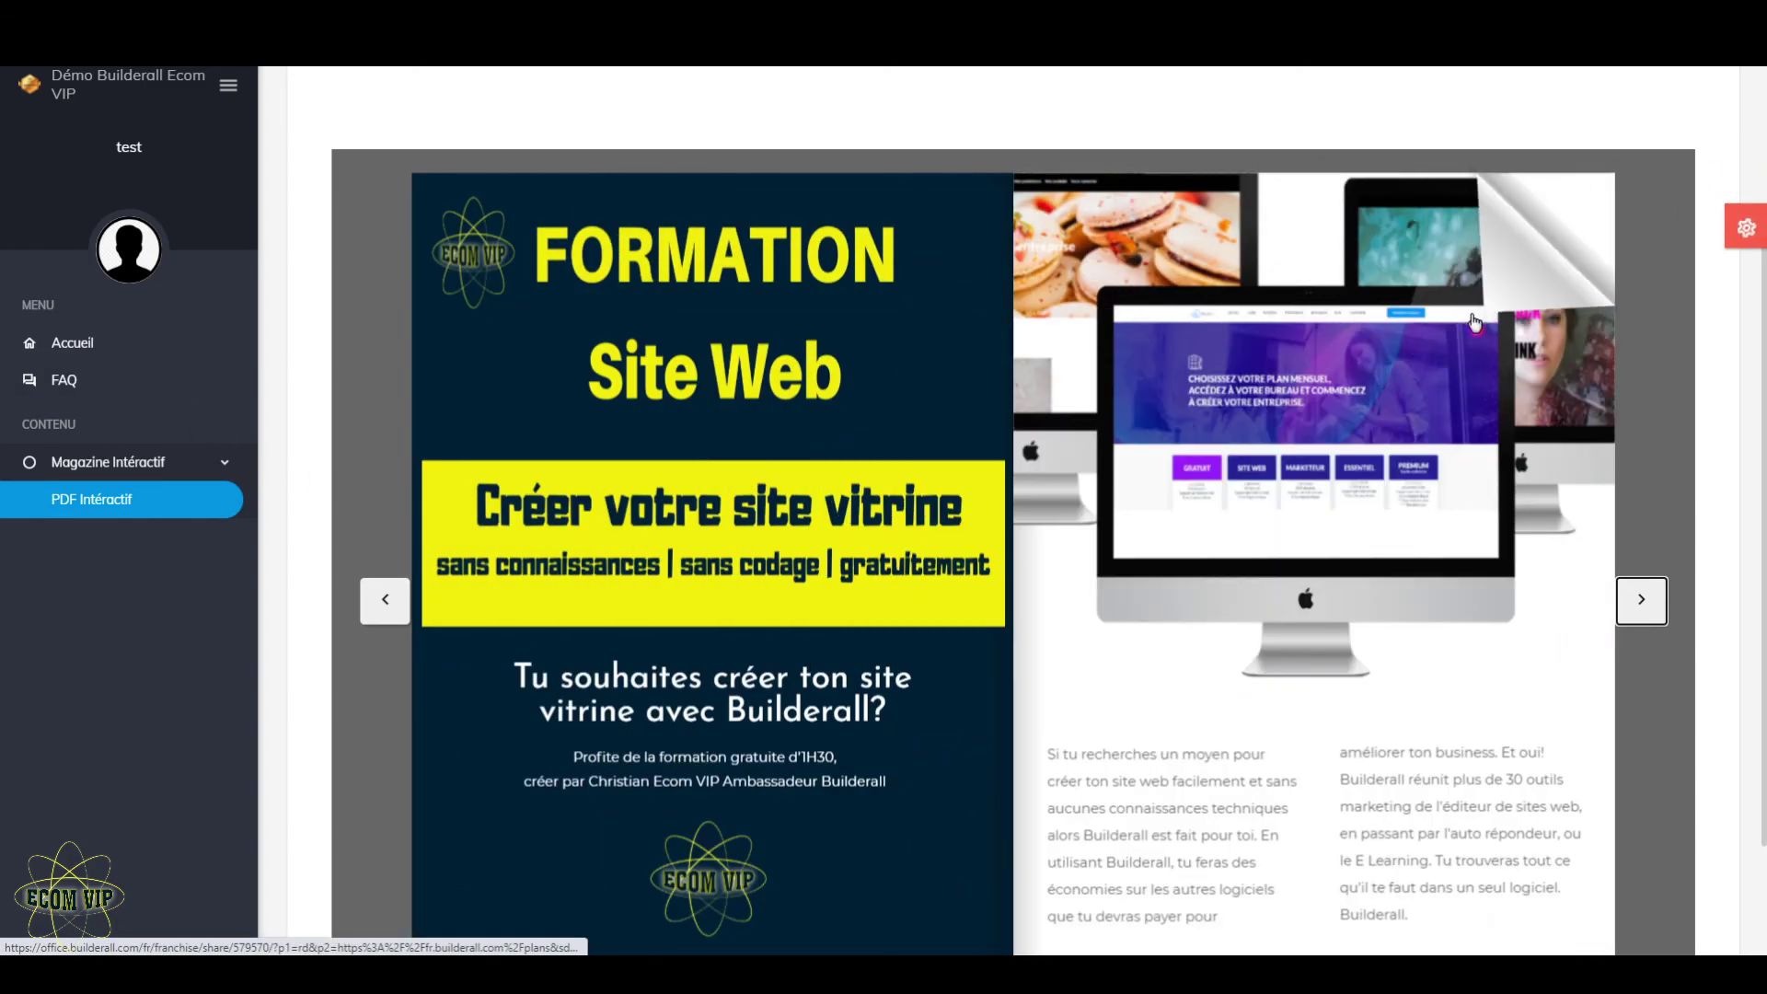